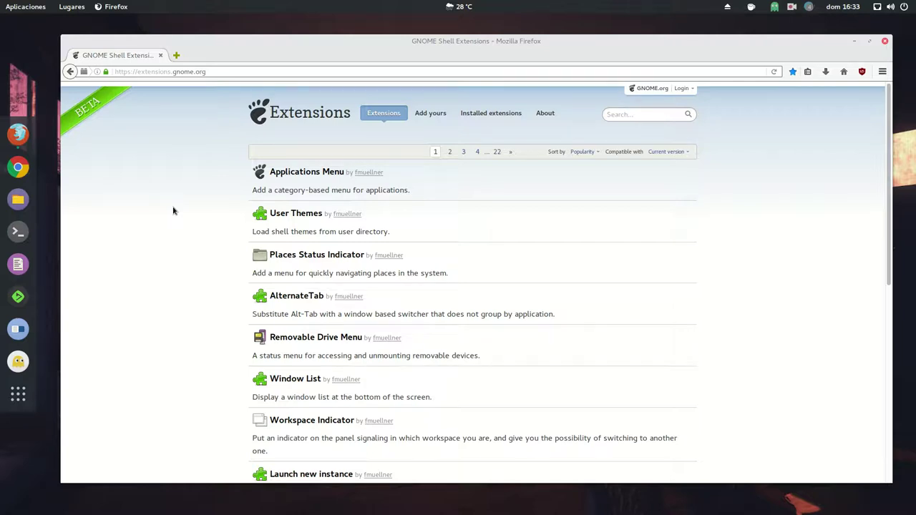
Step: Open the file manager at the home folder and turn on the display of hidden files
{"action": "left_click", "coordinate": [18, 201]}
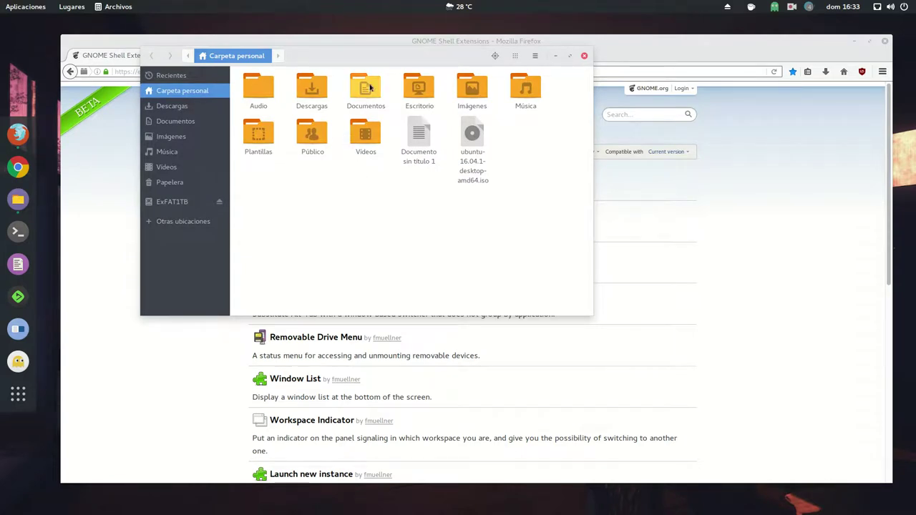
{"action": "left_click_drag", "start_coordinate": [361, 55], "coordinate": [438, 149]}
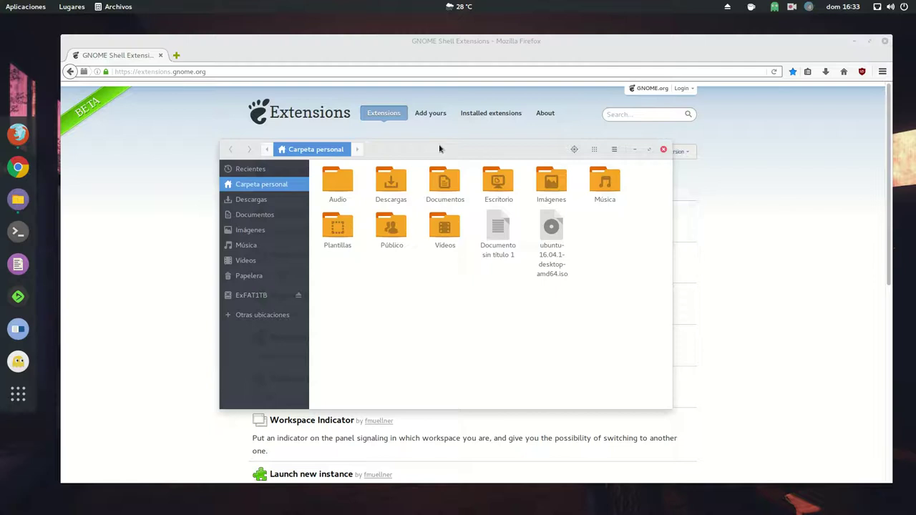
{"action": "left_click", "coordinate": [114, 9]}
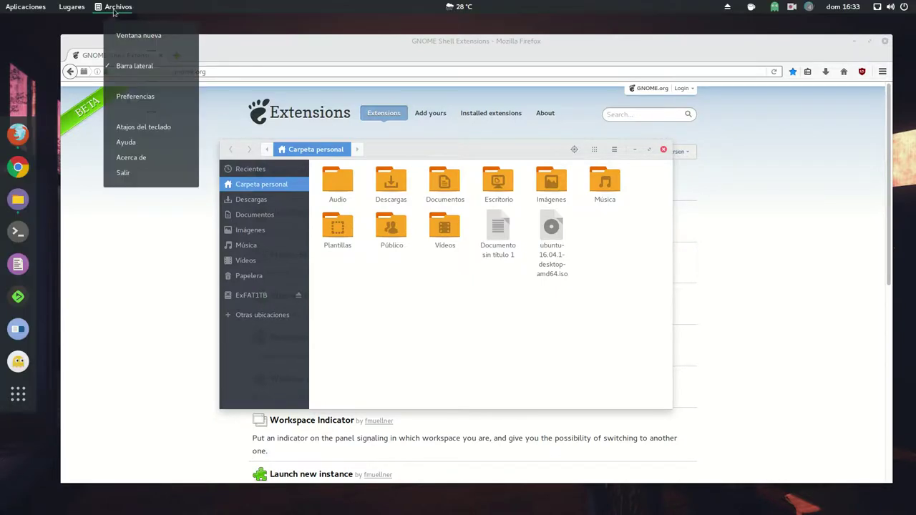
{"action": "left_click", "coordinate": [458, 305]}
{"action": "left_click", "coordinate": [594, 150]}
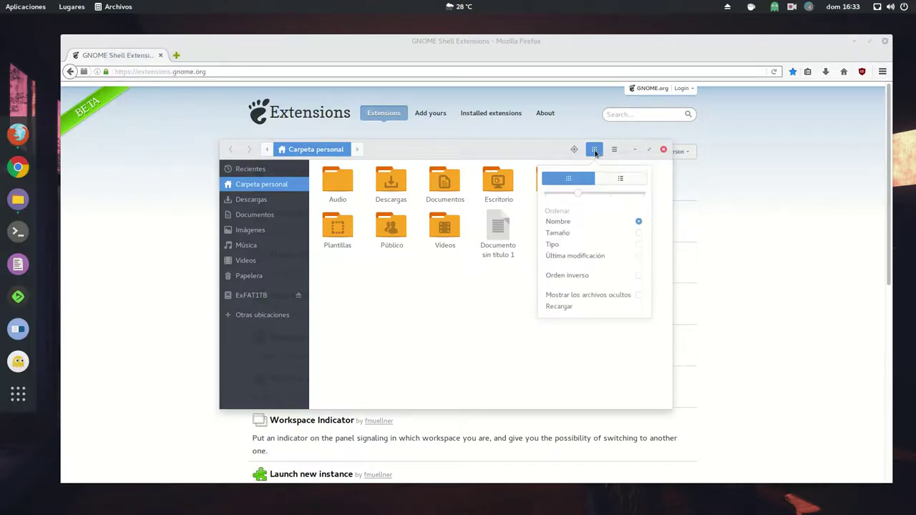
{"action": "left_click", "coordinate": [603, 299]}
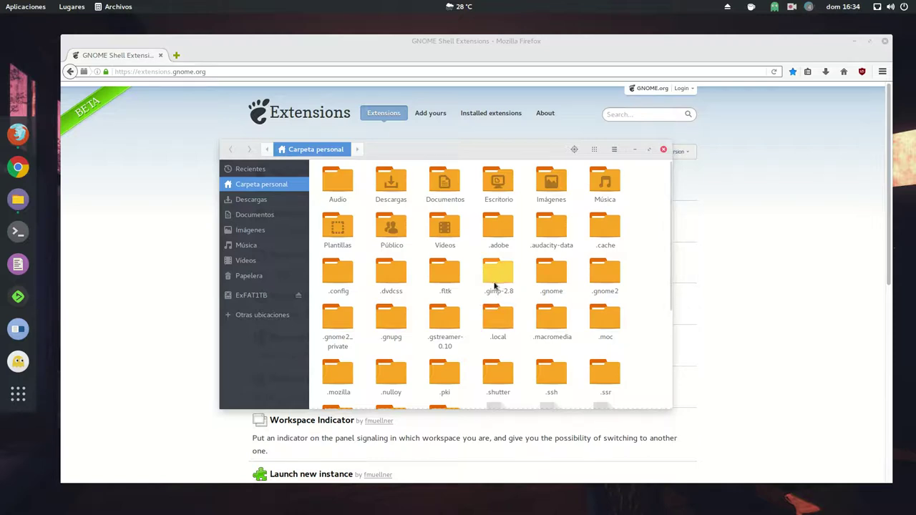
Step: Navigate from the home folder to .local/share/gnome-shell/extensions
{"action": "scroll", "coordinate": [537, 286], "scroll_direction": "down", "scroll_amount": 1}
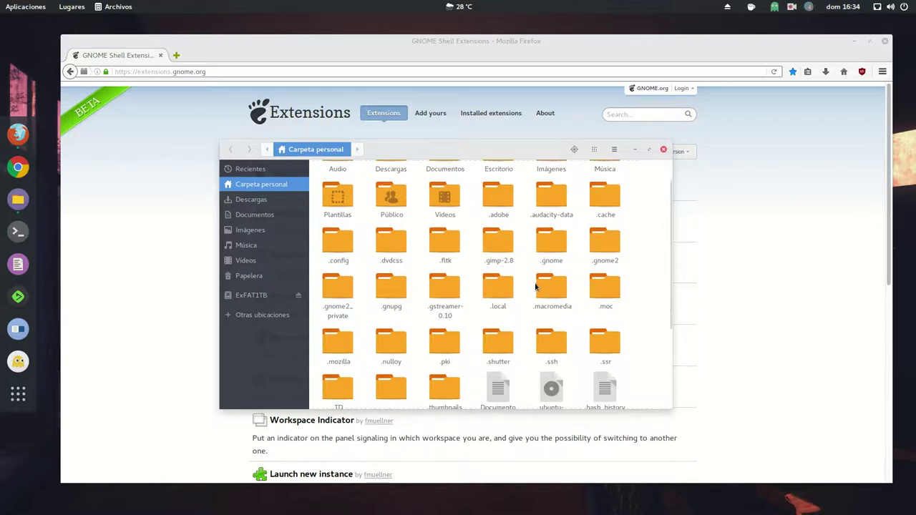
{"action": "scroll", "coordinate": [541, 279], "scroll_direction": "down", "scroll_amount": 1}
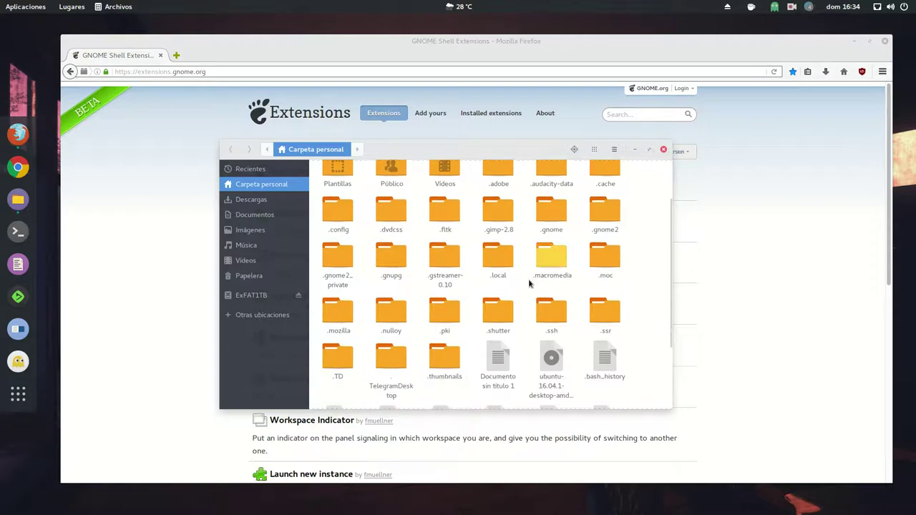
{"action": "left_click", "coordinate": [496, 260]}
{"action": "double_click", "coordinate": [496, 260]}
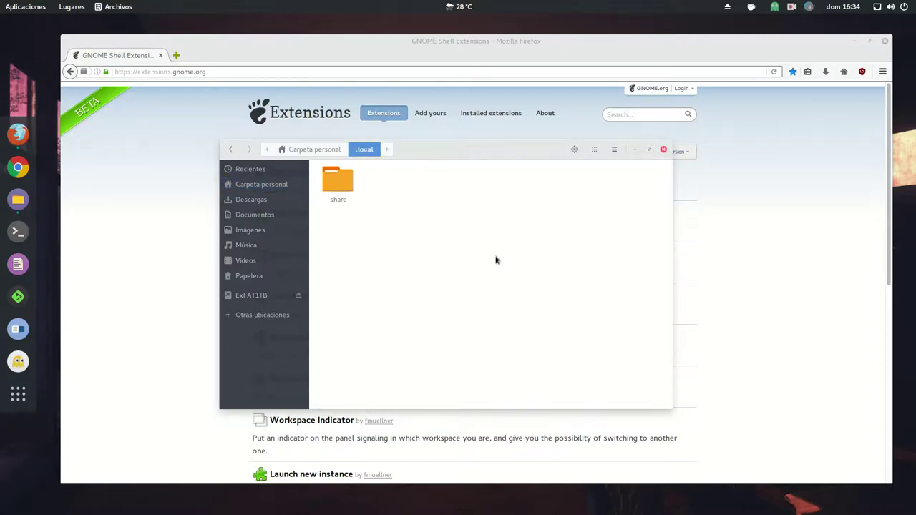
{"action": "double_click", "coordinate": [345, 190]}
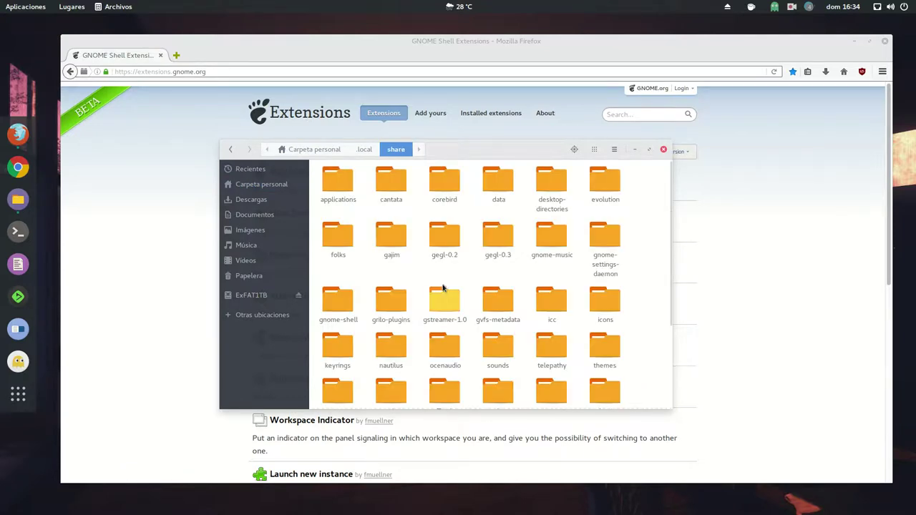
{"action": "scroll", "coordinate": [441, 286], "scroll_direction": "down", "scroll_amount": 2}
{"action": "scroll", "coordinate": [440, 276], "scroll_direction": "up", "scroll_amount": 1}
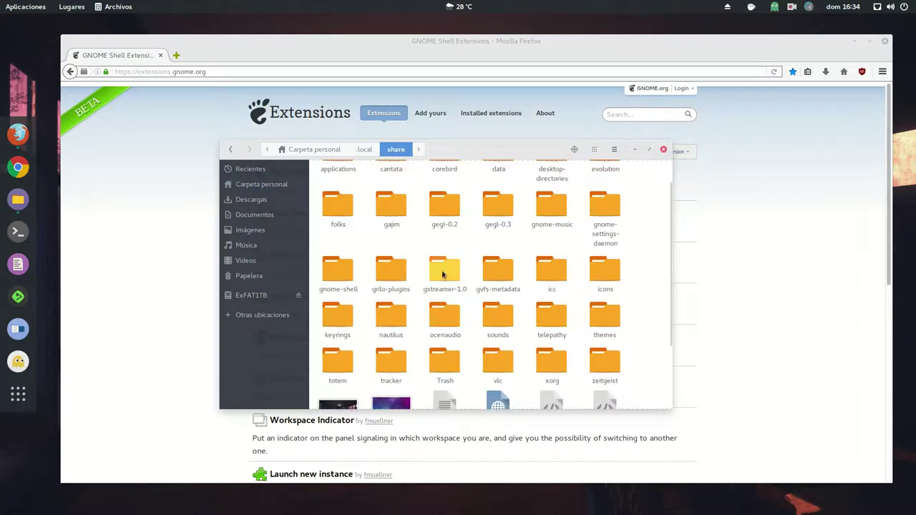
{"action": "left_click", "coordinate": [334, 269]}
{"action": "double_click", "coordinate": [335, 271]}
{"action": "double_click", "coordinate": [334, 182]}
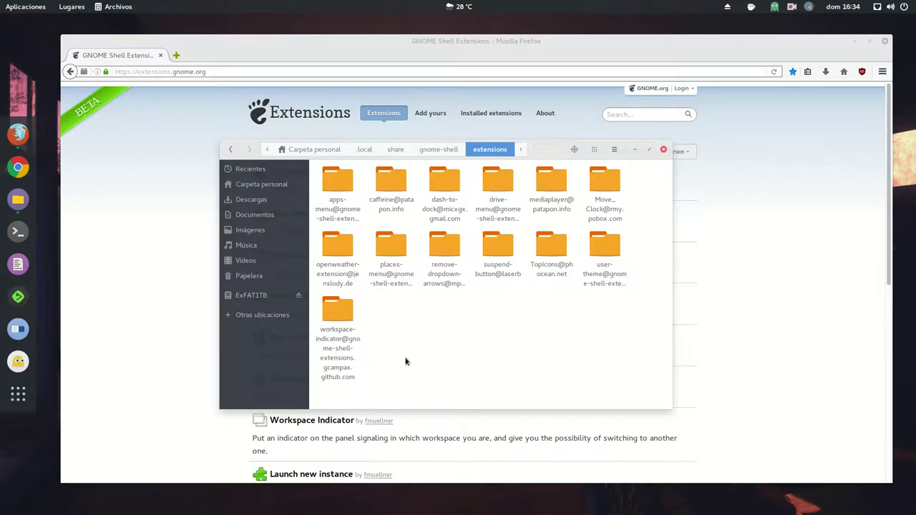
Step: Check the options available for the remove-dropdown-arrows extension folder, view its contents, and return to the extensions folder
{"action": "left_click", "coordinate": [445, 247]}
{"action": "right_click", "coordinate": [445, 250]}
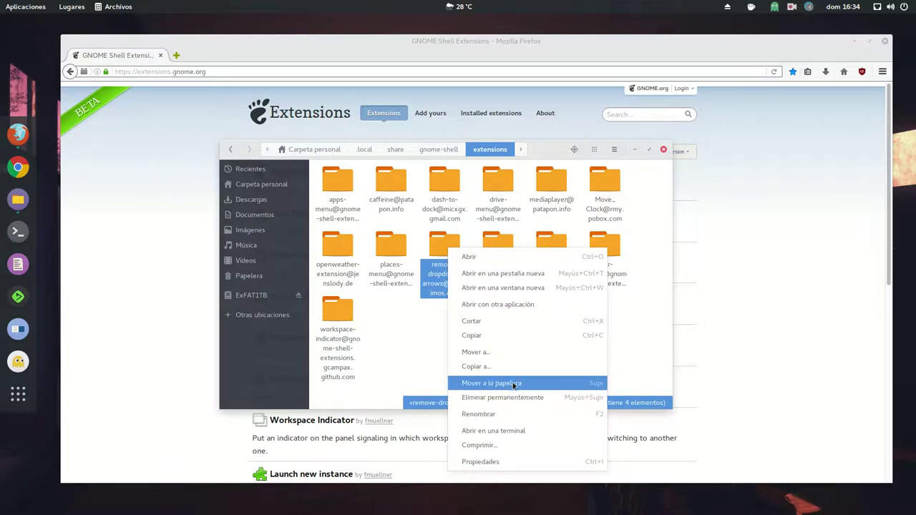
{"action": "left_click", "coordinate": [391, 327]}
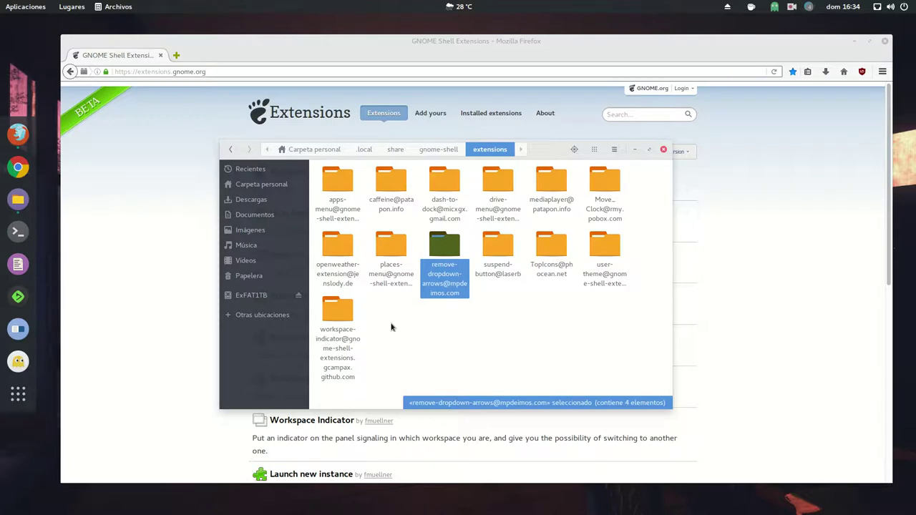
{"action": "double_click", "coordinate": [447, 248]}
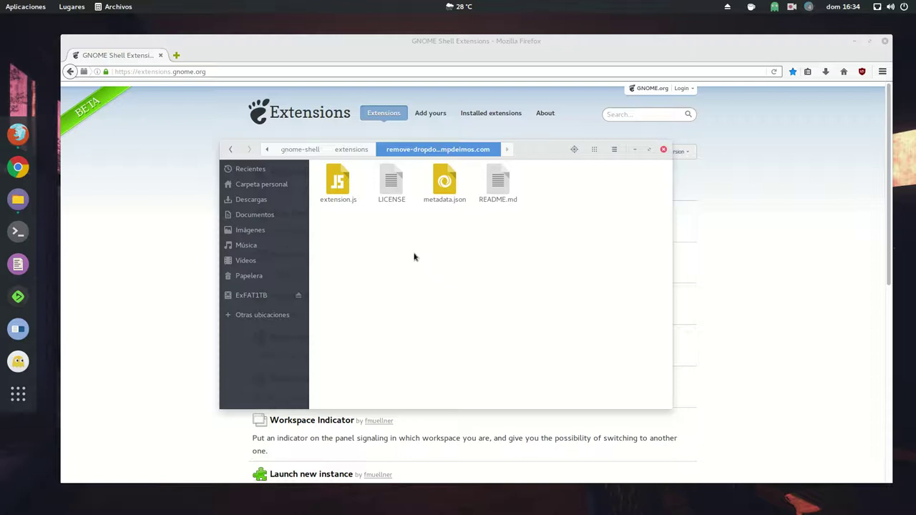
{"action": "left_click", "coordinate": [231, 149]}
{"action": "left_click", "coordinate": [469, 345]}
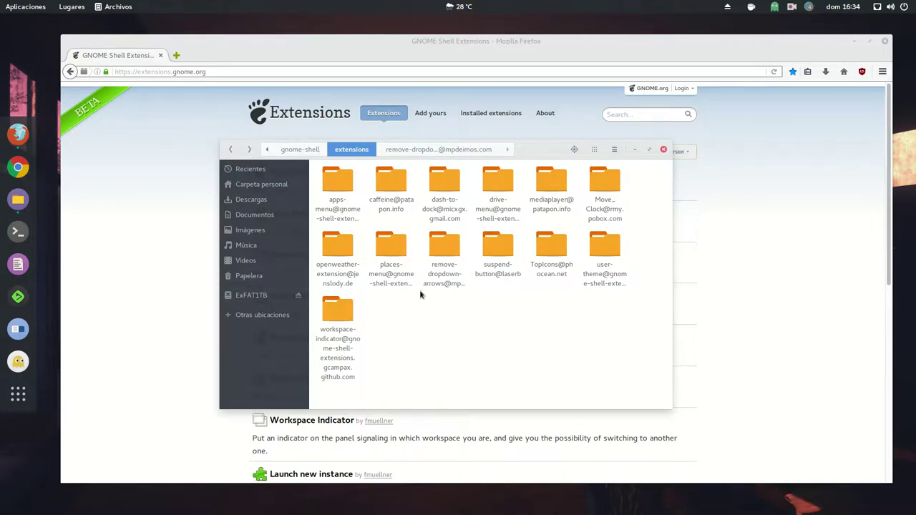
Step: Retrace the extension folder's path by going back to share and reopening gnome-shell and extensions
{"action": "left_click", "coordinate": [231, 149]}
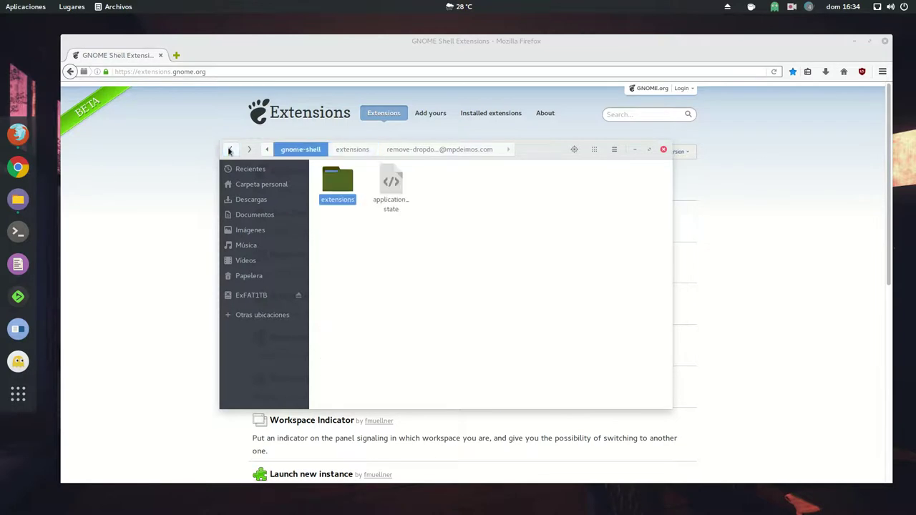
{"action": "left_click", "coordinate": [231, 149]}
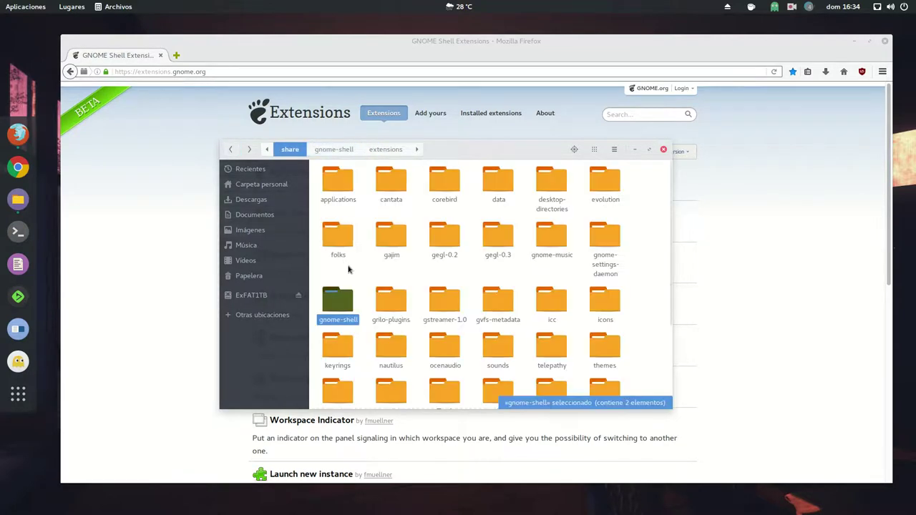
{"action": "double_click", "coordinate": [345, 308]}
{"action": "double_click", "coordinate": [337, 182]}
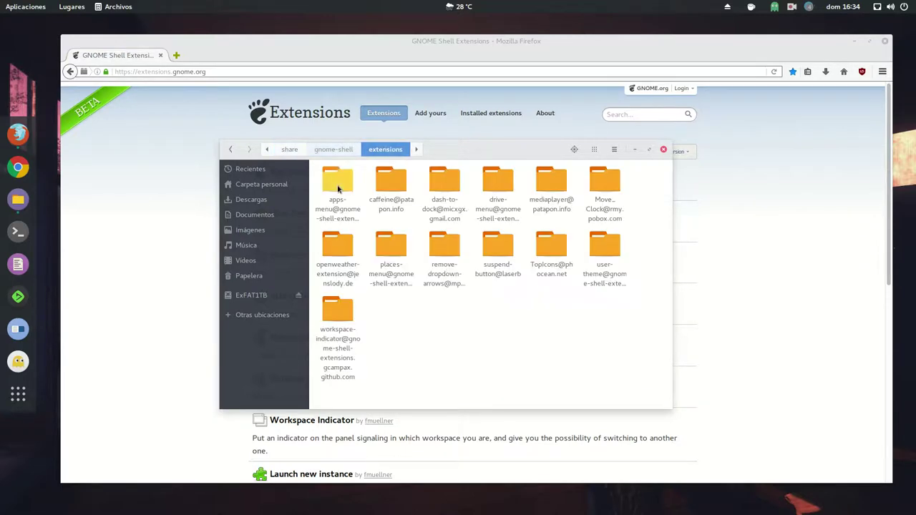
Step: Minimize the file manager to return to Firefox, then open the installed extensions page and review its /local/ address and extension list
{"action": "left_click", "coordinate": [634, 150]}
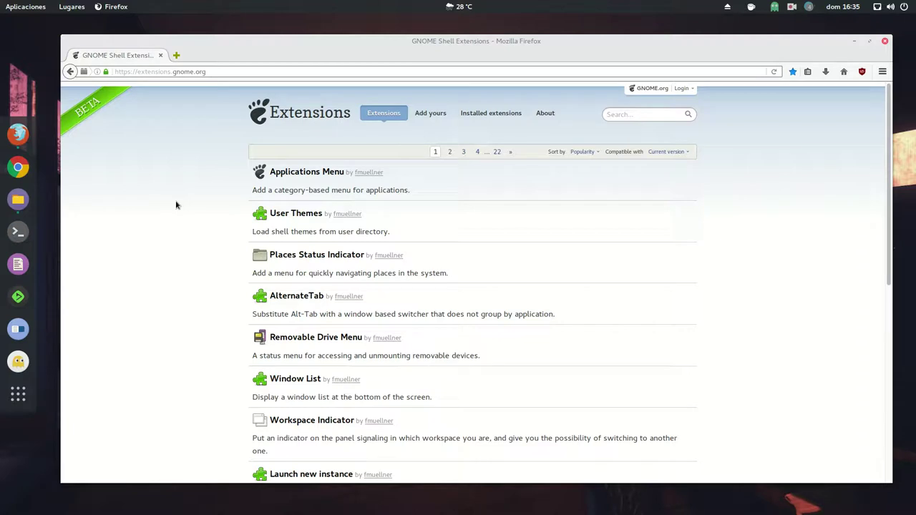
{"action": "left_click", "coordinate": [475, 116]}
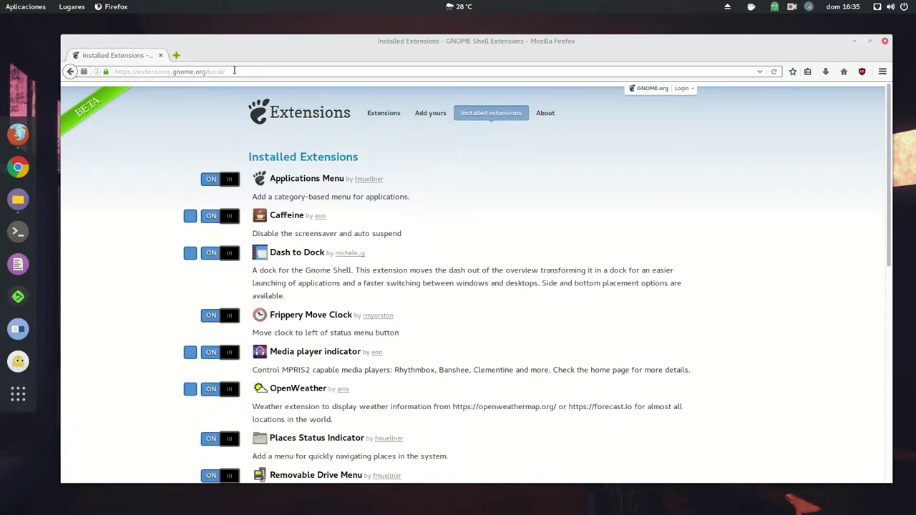
{"action": "left_click_drag", "start_coordinate": [226, 71], "coordinate": [209, 71]}
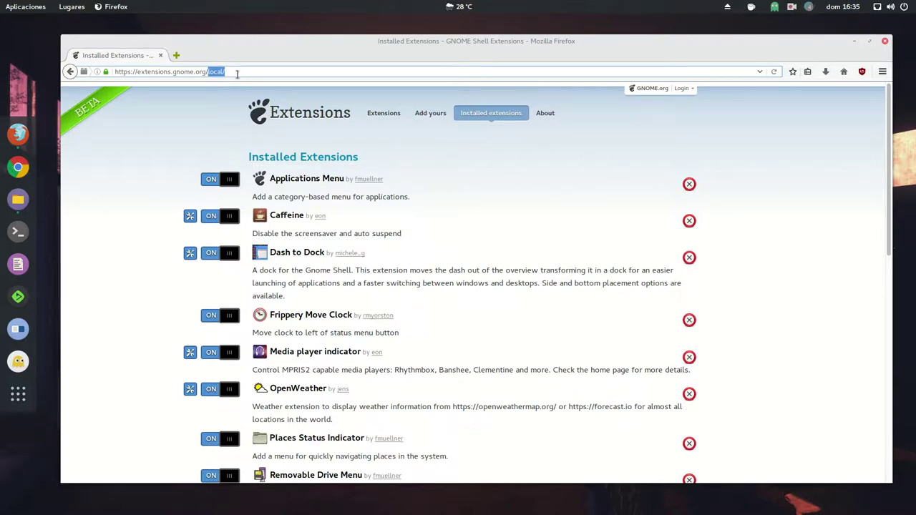
{"action": "left_click", "coordinate": [125, 234]}
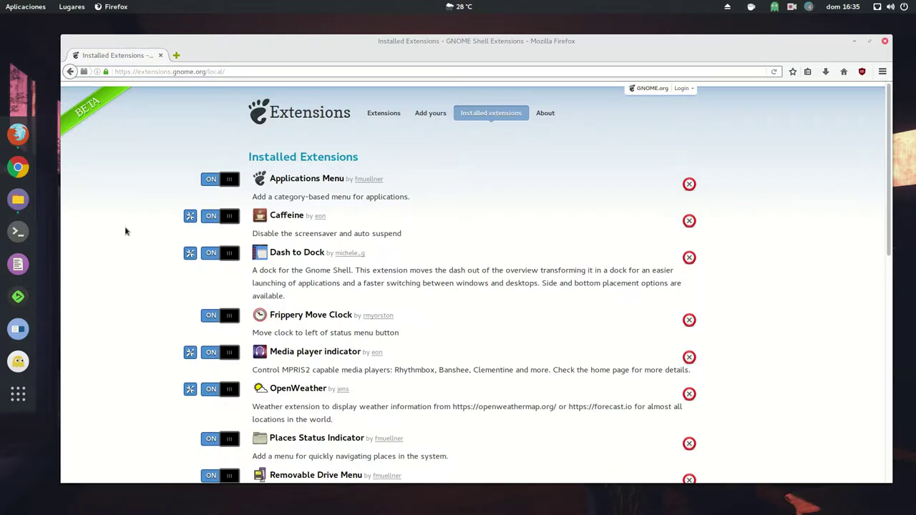
{"action": "scroll", "coordinate": [126, 230], "scroll_direction": "down", "scroll_amount": 7}
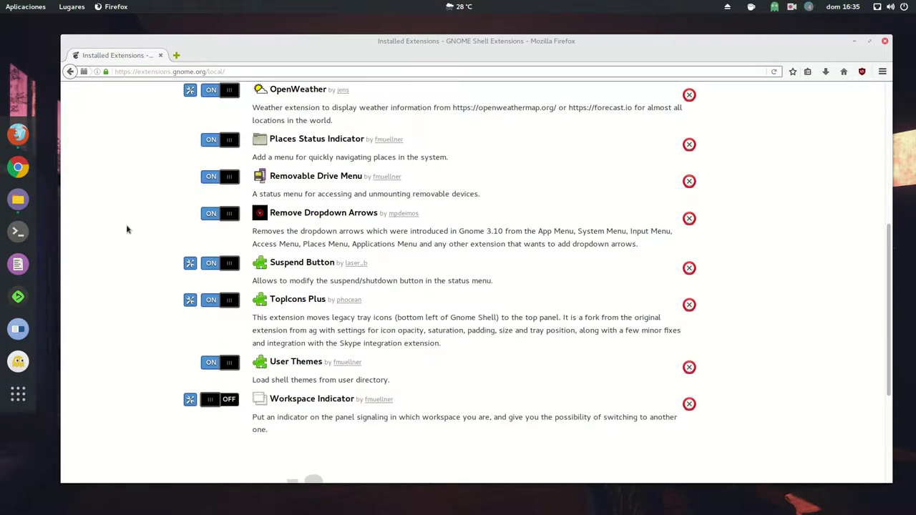
{"action": "scroll", "coordinate": [119, 380], "scroll_direction": "up", "scroll_amount": 5}
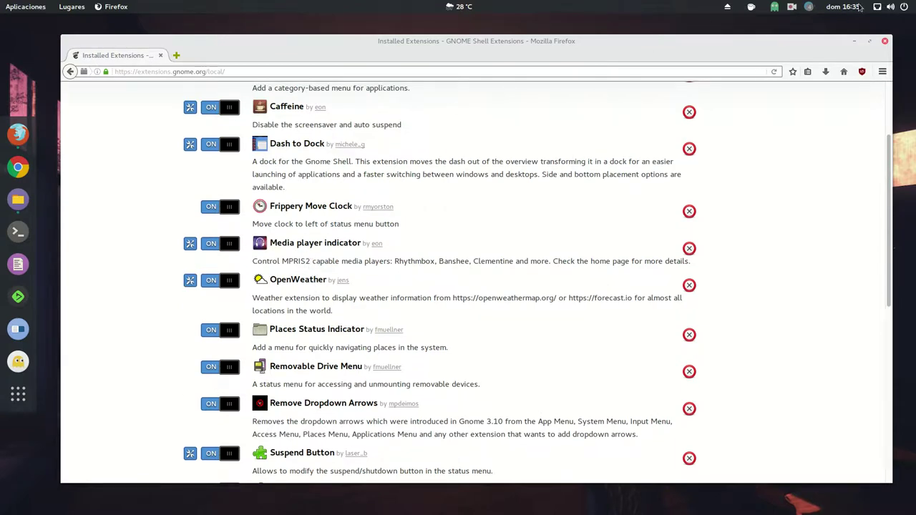
{"action": "scroll", "coordinate": [422, 188], "scroll_direction": "up", "scroll_amount": 3}
{"action": "scroll", "coordinate": [342, 195], "scroll_direction": "down", "scroll_amount": 13}
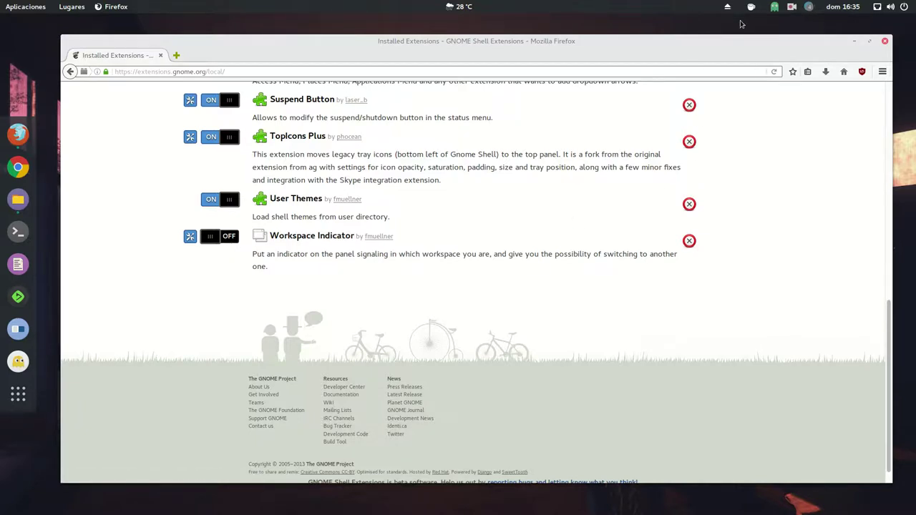
Step: Try out the Workspace Indicator extension by enabling it, viewing its workspace list and disabling it again
{"action": "left_click", "coordinate": [232, 239]}
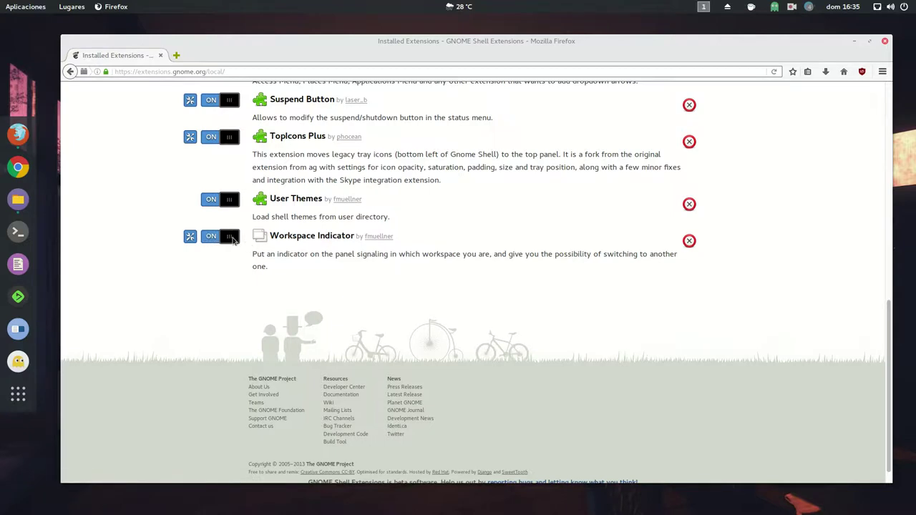
{"action": "left_click", "coordinate": [704, 8]}
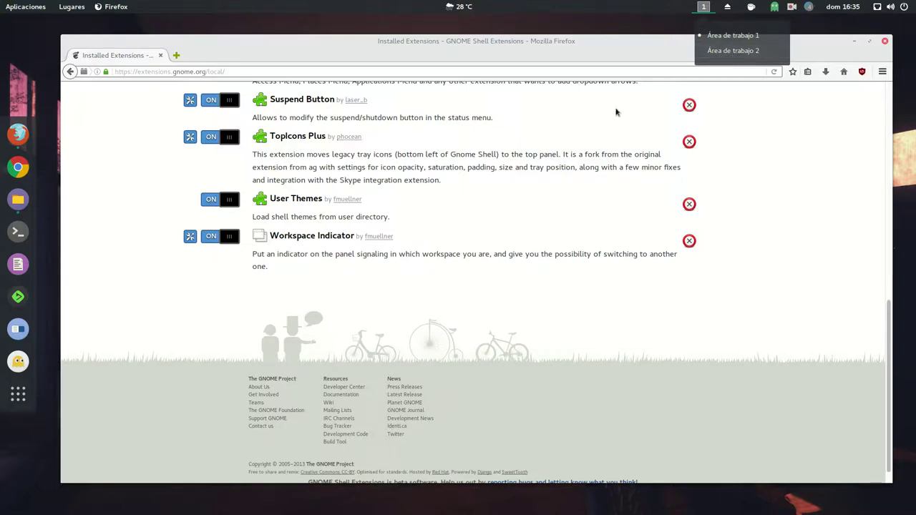
{"action": "left_click", "coordinate": [171, 279]}
{"action": "left_click", "coordinate": [215, 241]}
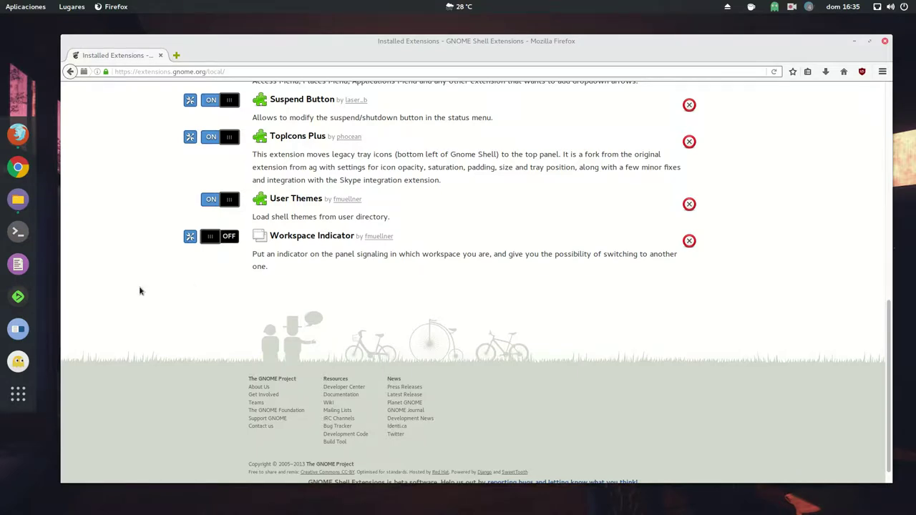
Step: Return to the start of the installed extensions list and highlight the local part of the page address
{"action": "scroll", "coordinate": [140, 291], "scroll_direction": "up", "scroll_amount": 4}
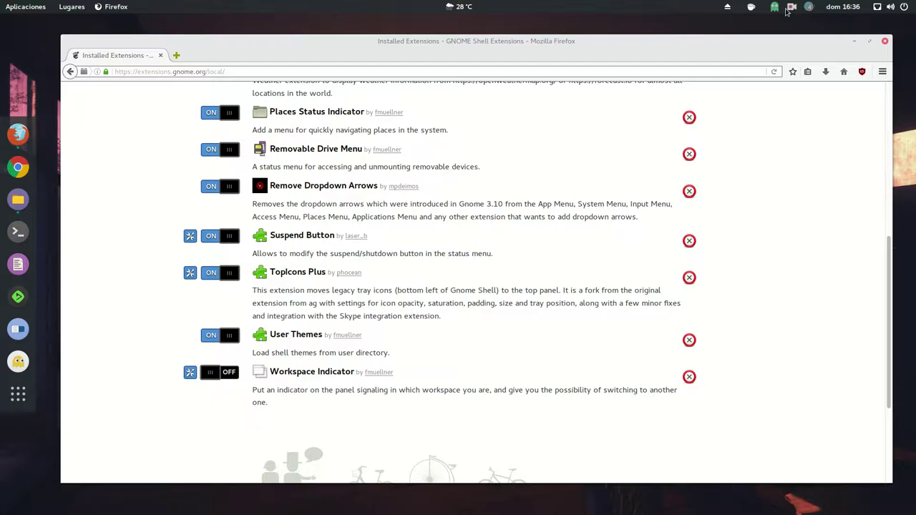
{"action": "scroll", "coordinate": [460, 200], "scroll_direction": "up", "scroll_amount": 8}
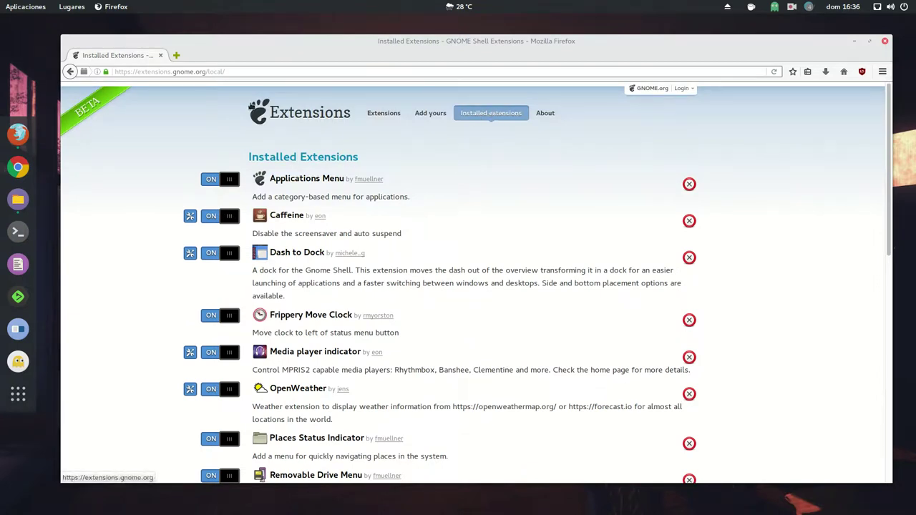
{"action": "left_click_drag", "start_coordinate": [224, 71], "coordinate": [202, 72]}
{"action": "left_click", "coordinate": [133, 194]}
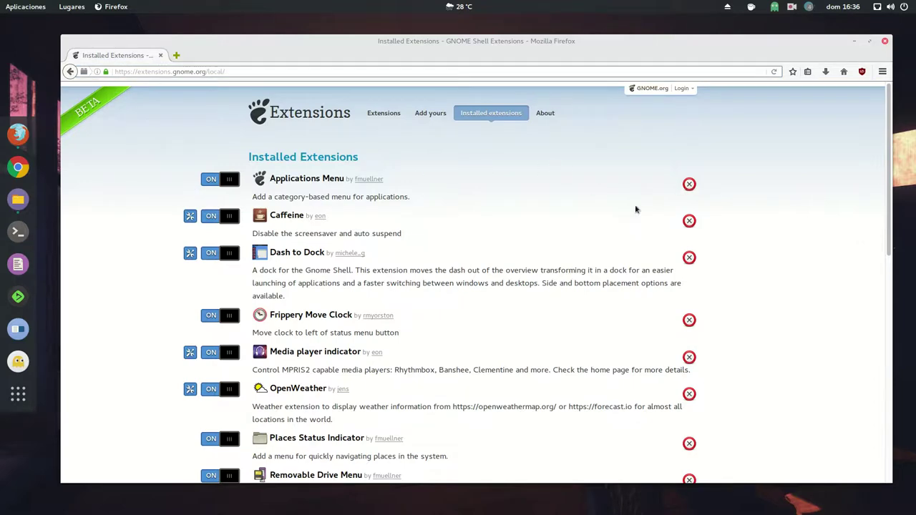
Step: Open the OpenWeather extension's preferences to view its configured locations, and close them
{"action": "scroll", "coordinate": [517, 231], "scroll_direction": "down", "scroll_amount": 2}
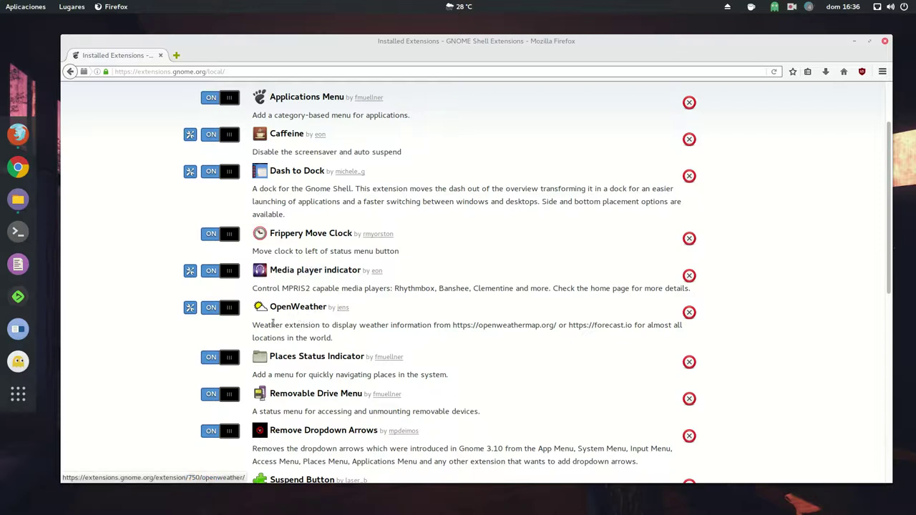
{"action": "left_click", "coordinate": [190, 308]}
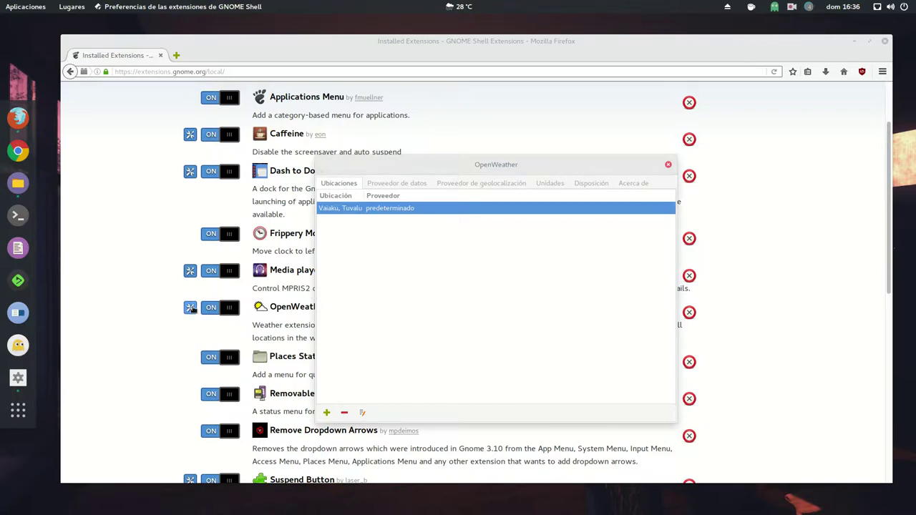
{"action": "left_click_drag", "start_coordinate": [507, 165], "coordinate": [308, 145]}
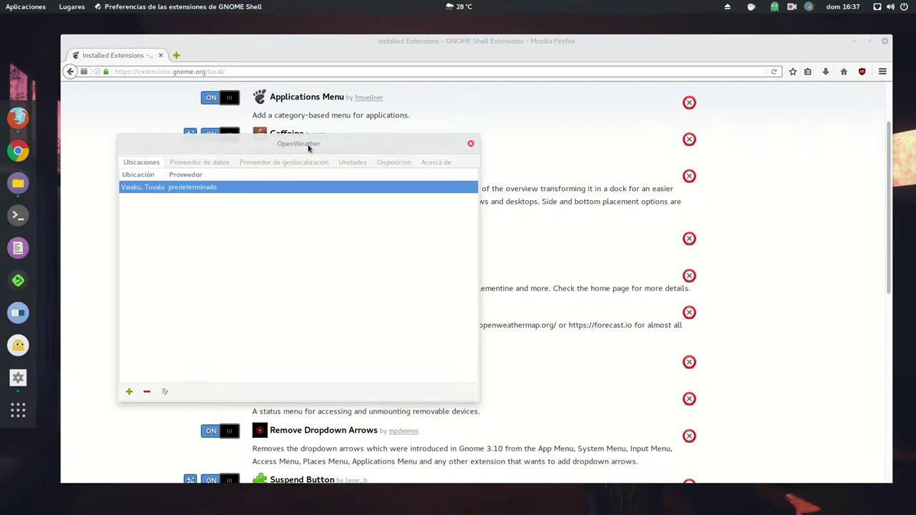
{"action": "left_click", "coordinate": [470, 144]}
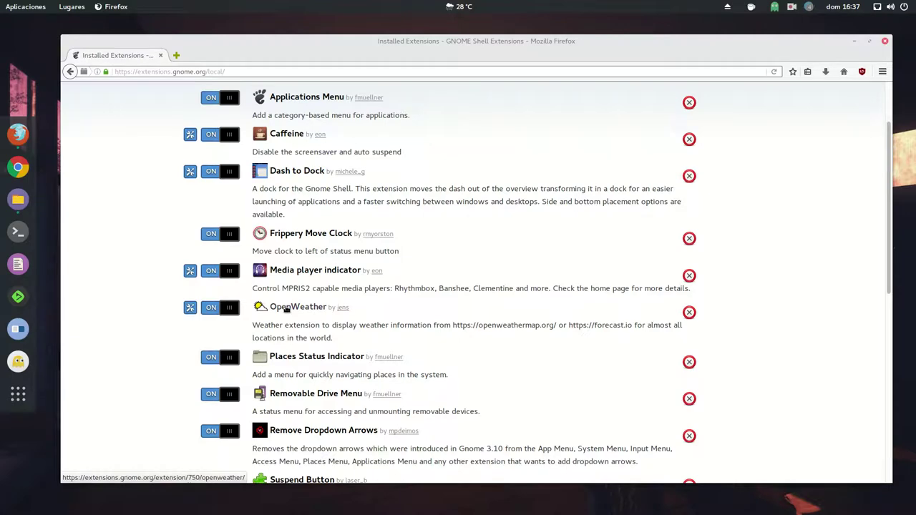
Step: Disable and uninstall the OpenWeather extension, viewing the local extensions folder in the file manager before and after removing it
{"action": "left_click", "coordinate": [18, 199]}
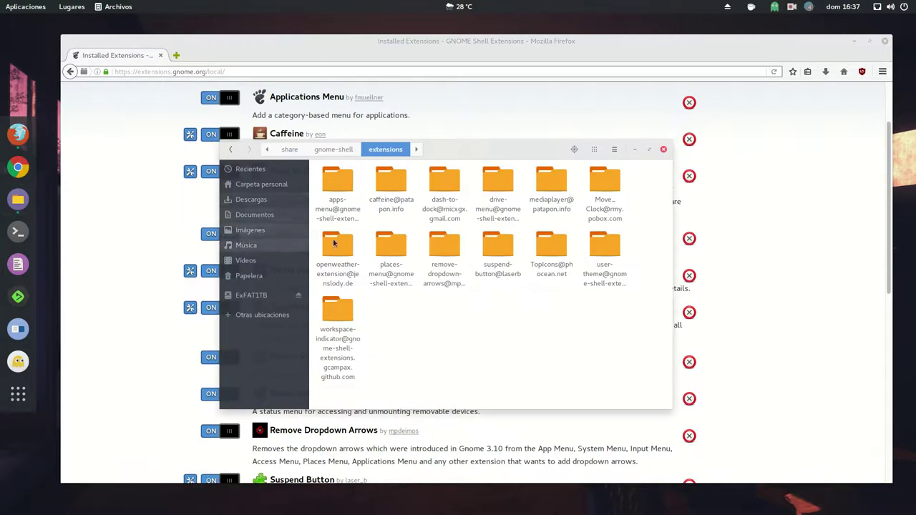
{"action": "left_click", "coordinate": [636, 149]}
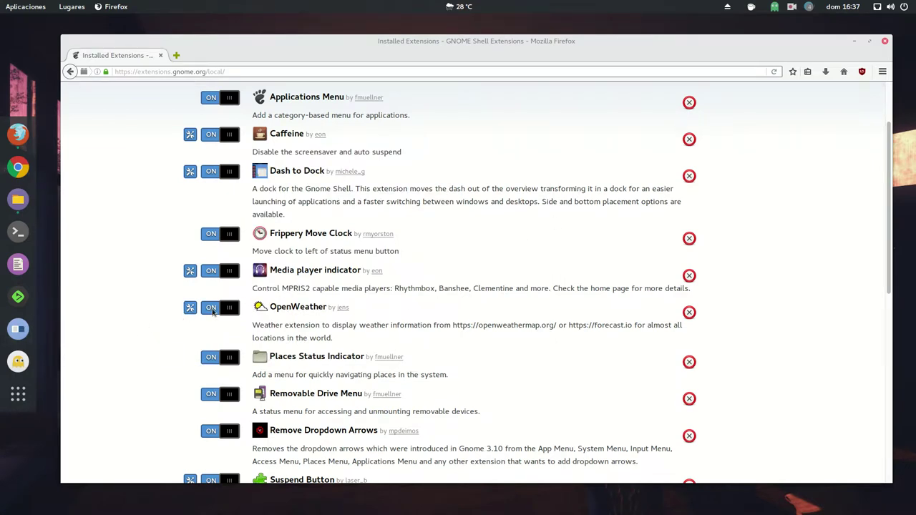
{"action": "left_click", "coordinate": [211, 311]}
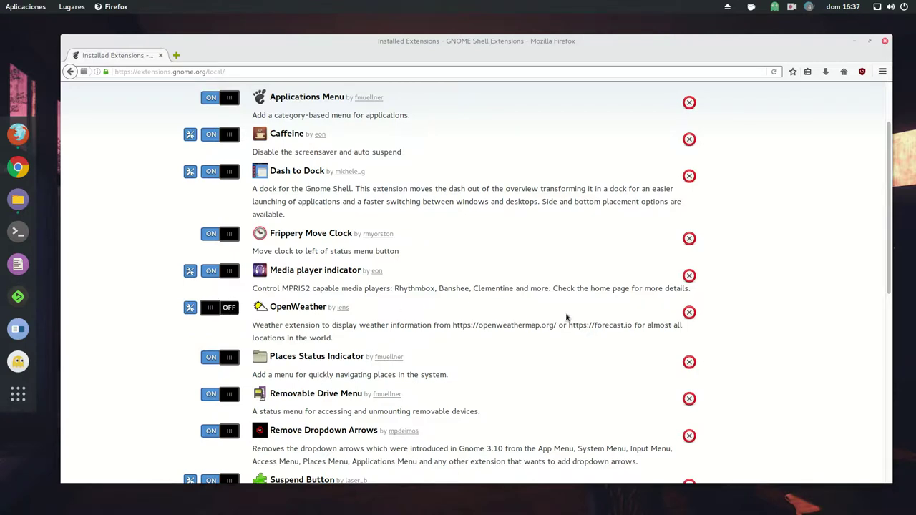
{"action": "left_click", "coordinate": [689, 313]}
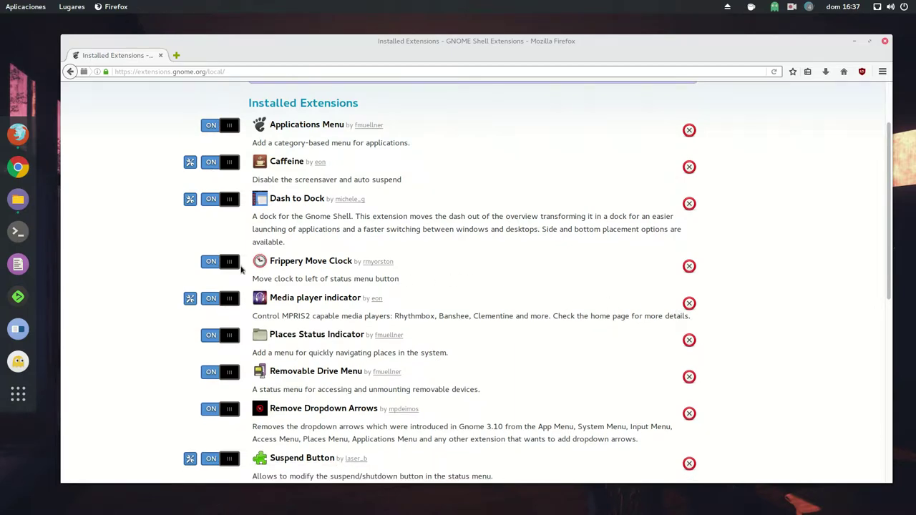
{"action": "left_click", "coordinate": [18, 199]}
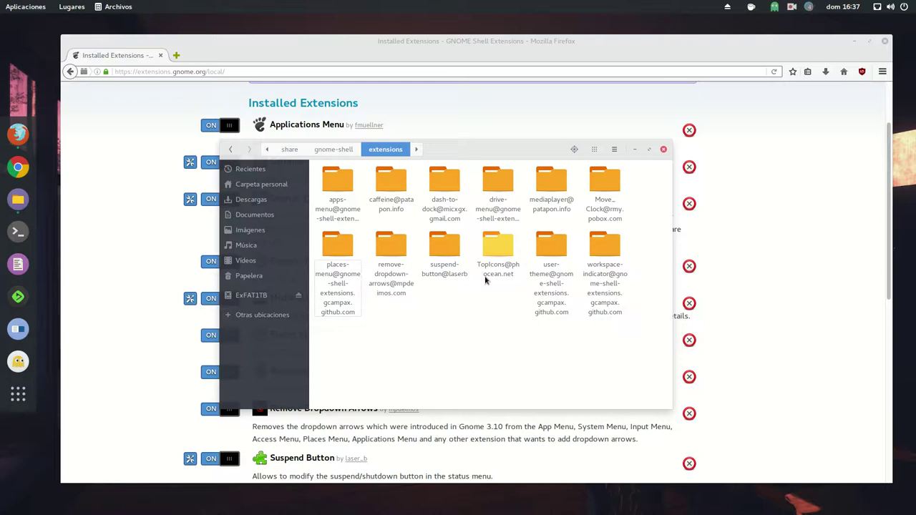
{"action": "left_click", "coordinate": [132, 228]}
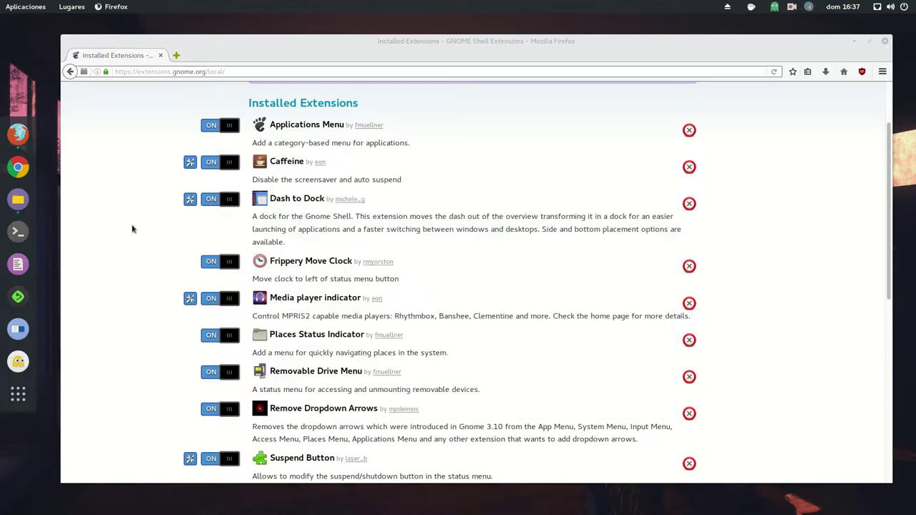
Step: Examine the installed extensions list, noting which extensions offer preferences, on/off switches and removal, down to Workspace Indicator
{"action": "scroll", "coordinate": [115, 249], "scroll_direction": "up", "scroll_amount": 2}
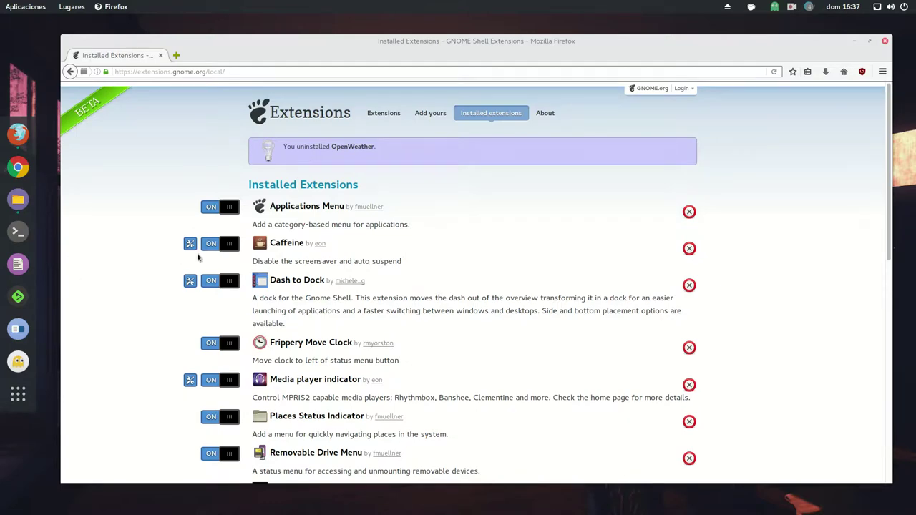
{"action": "scroll", "coordinate": [152, 327], "scroll_direction": "down", "scroll_amount": 2}
{"action": "scroll", "coordinate": [152, 327], "scroll_direction": "down", "scroll_amount": 2}
{"action": "scroll", "coordinate": [199, 215], "scroll_direction": "up", "scroll_amount": 1}
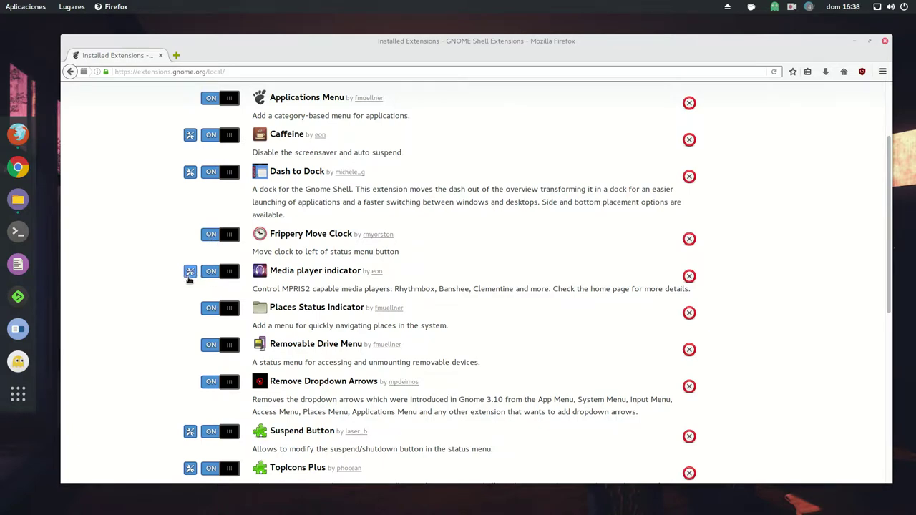
{"action": "scroll", "coordinate": [187, 279], "scroll_direction": "down", "scroll_amount": 4}
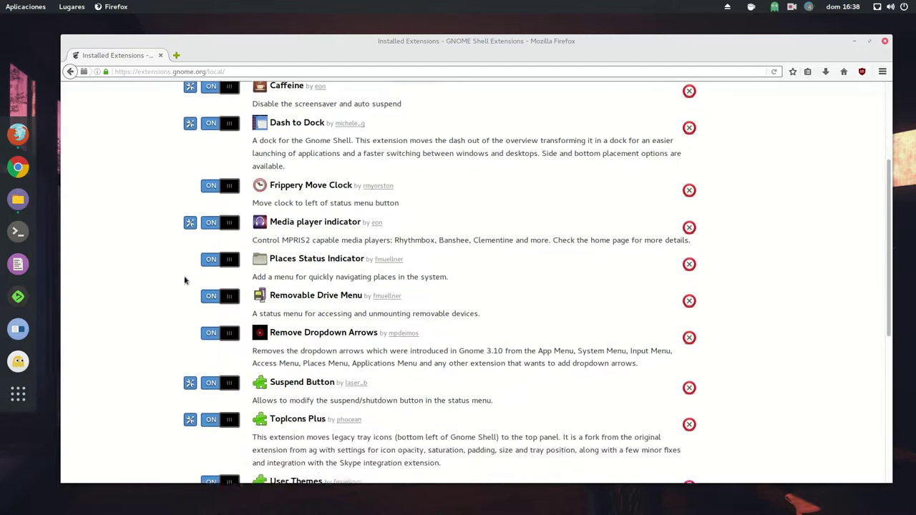
{"action": "scroll", "coordinate": [180, 236], "scroll_direction": "up", "scroll_amount": 5}
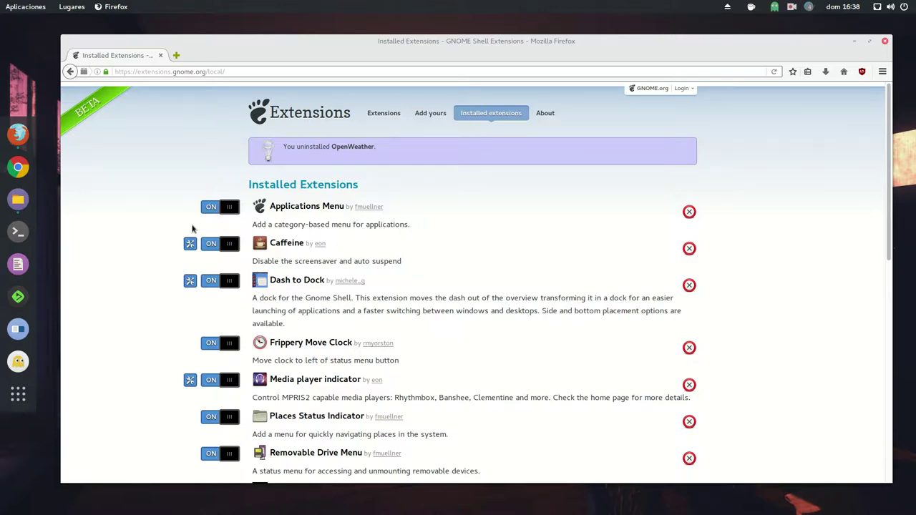
{"action": "scroll", "coordinate": [191, 304], "scroll_direction": "down", "scroll_amount": 5}
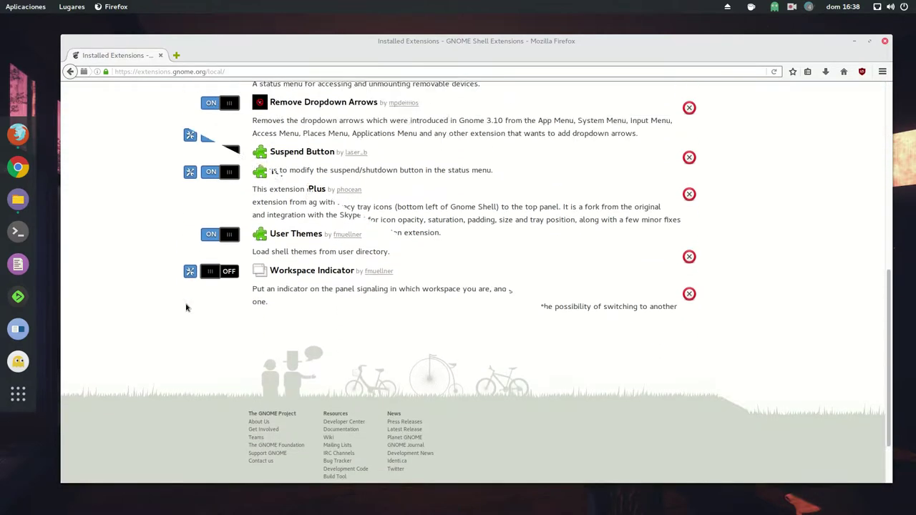
{"action": "scroll", "coordinate": [186, 308], "scroll_direction": "up", "scroll_amount": 5}
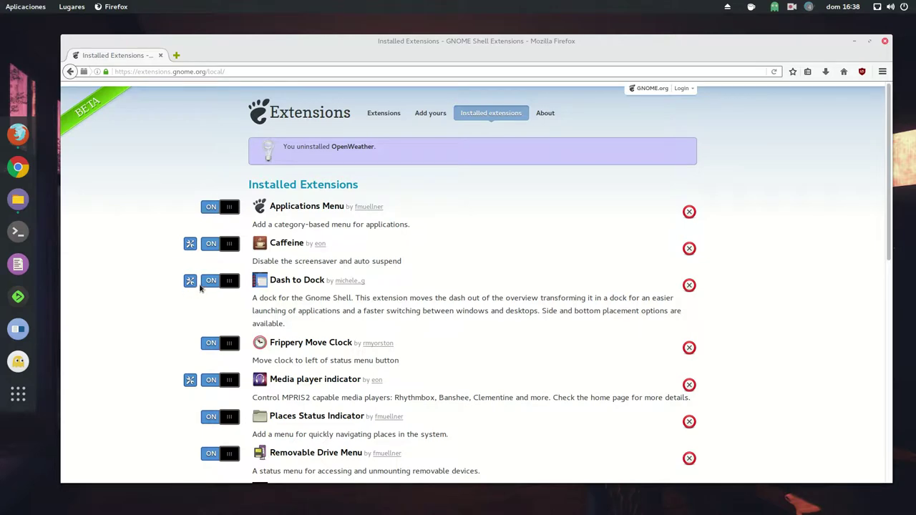
{"action": "scroll", "coordinate": [197, 344], "scroll_direction": "down", "scroll_amount": 3}
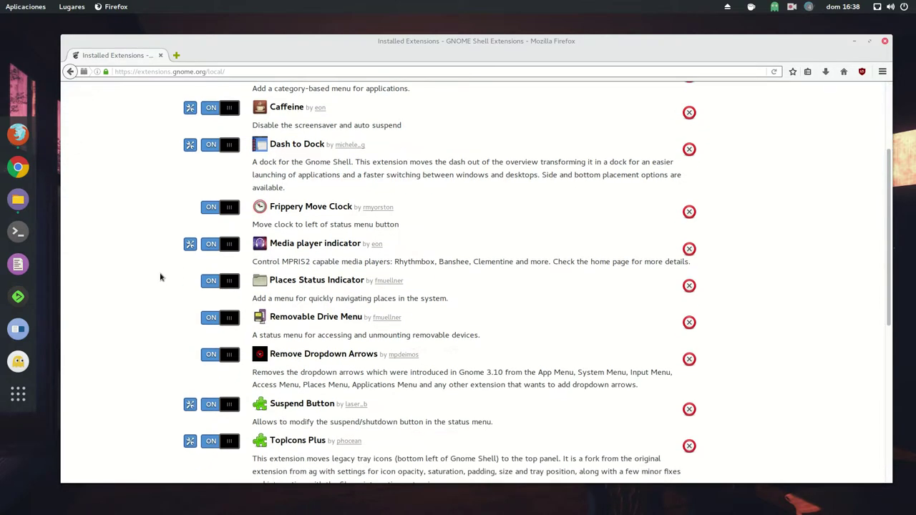
{"action": "scroll", "coordinate": [172, 279], "scroll_direction": "down", "scroll_amount": 3}
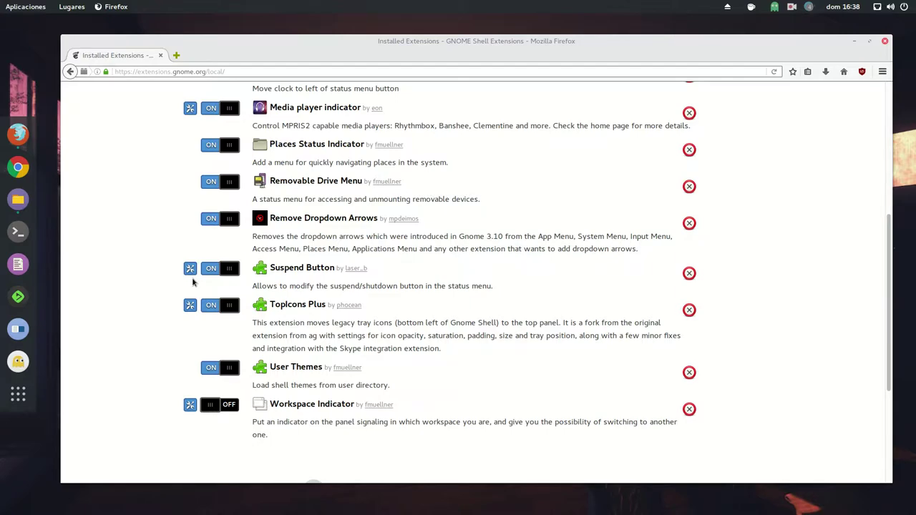
{"action": "scroll", "coordinate": [168, 287], "scroll_direction": "up", "scroll_amount": 7}
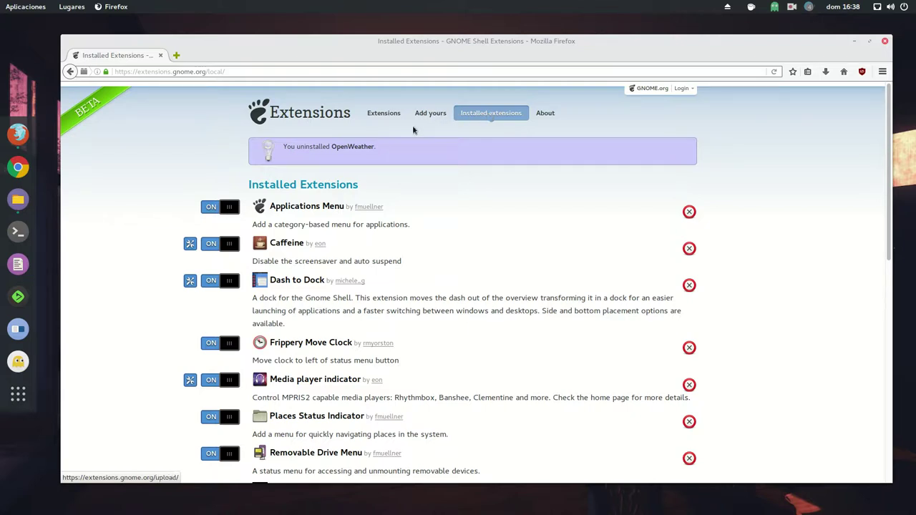
Step: Open the main GNOME extensions catalogue and view its sorting options without changing the order
{"action": "left_click", "coordinate": [312, 117]}
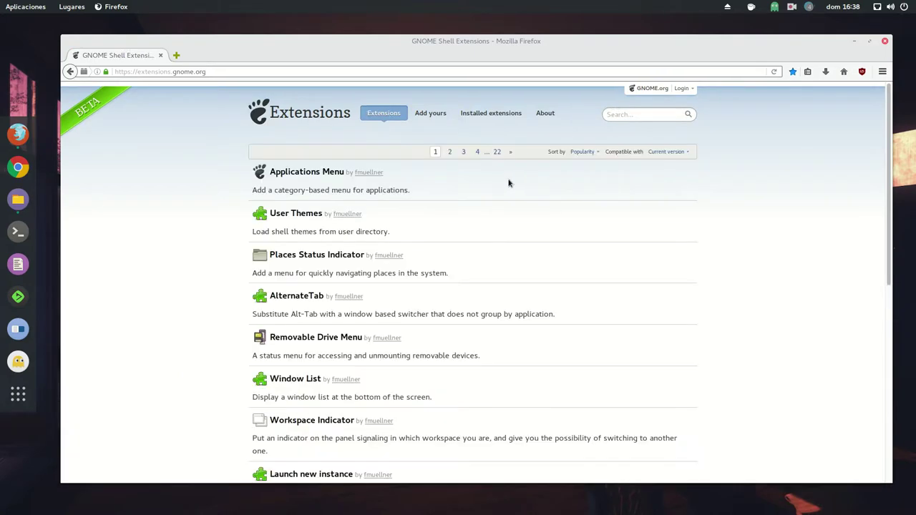
{"action": "left_click", "coordinate": [580, 153]}
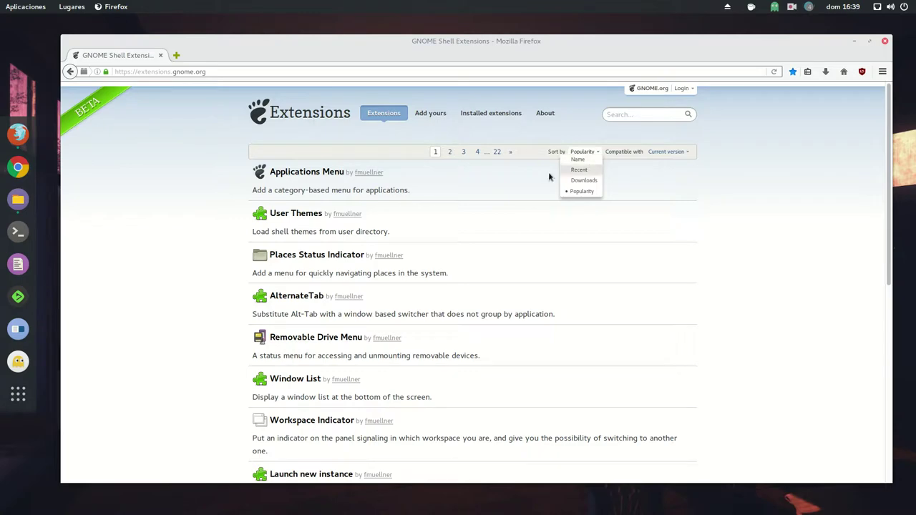
{"action": "left_click", "coordinate": [209, 210]}
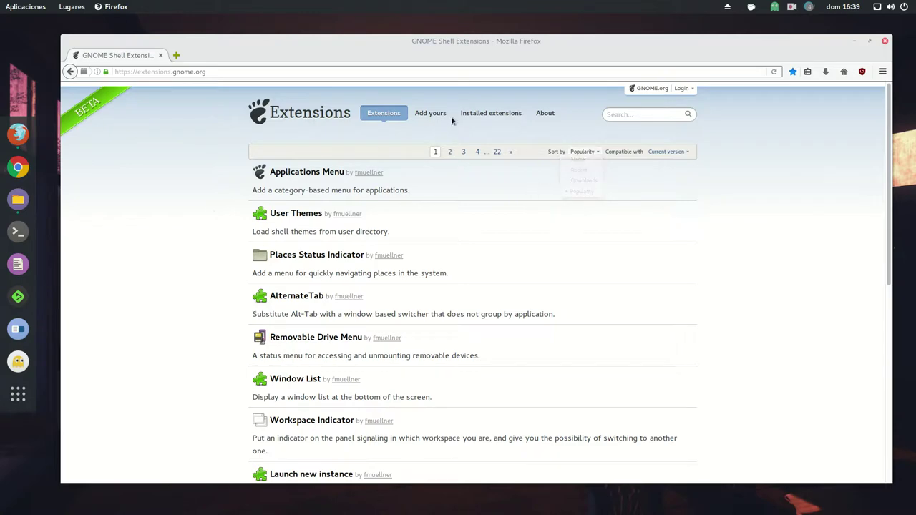
Step: Compare the local extensions folder with the website by moving the folder window aside, returning to Firefox and reviewing the installed extensions page
{"action": "left_click", "coordinate": [854, 41]}
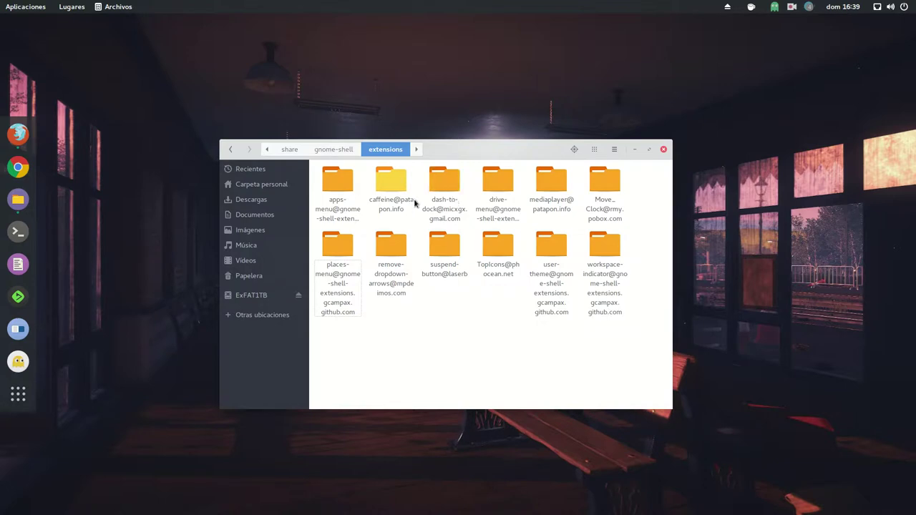
{"action": "left_click_drag", "start_coordinate": [468, 147], "coordinate": [358, 53]}
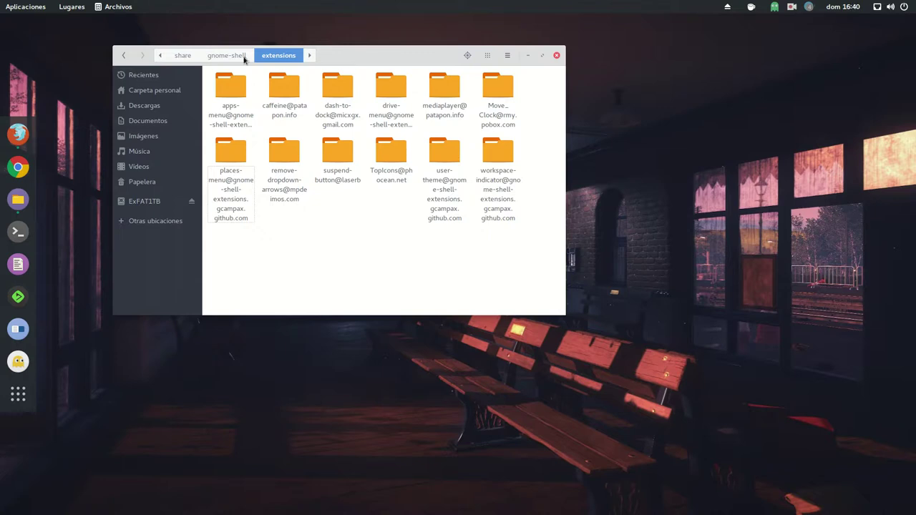
{"action": "left_click", "coordinate": [18, 134]}
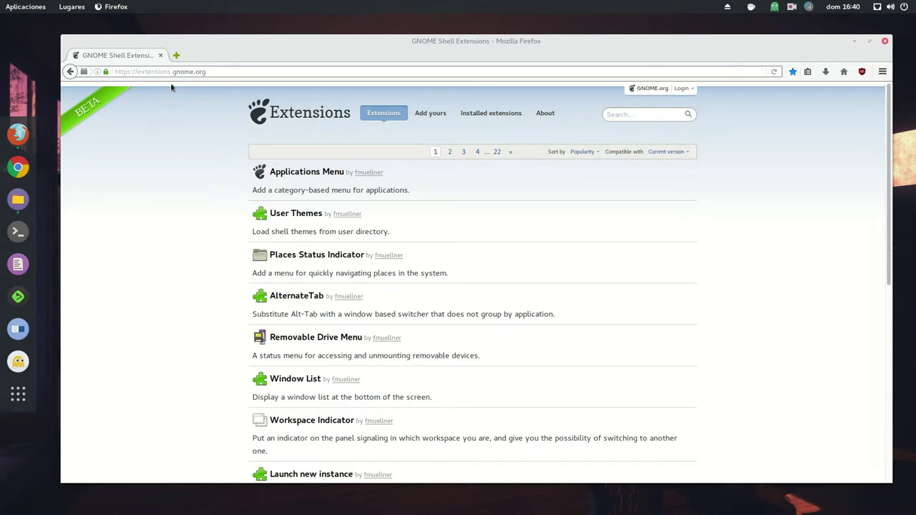
{"action": "left_click", "coordinate": [497, 117]}
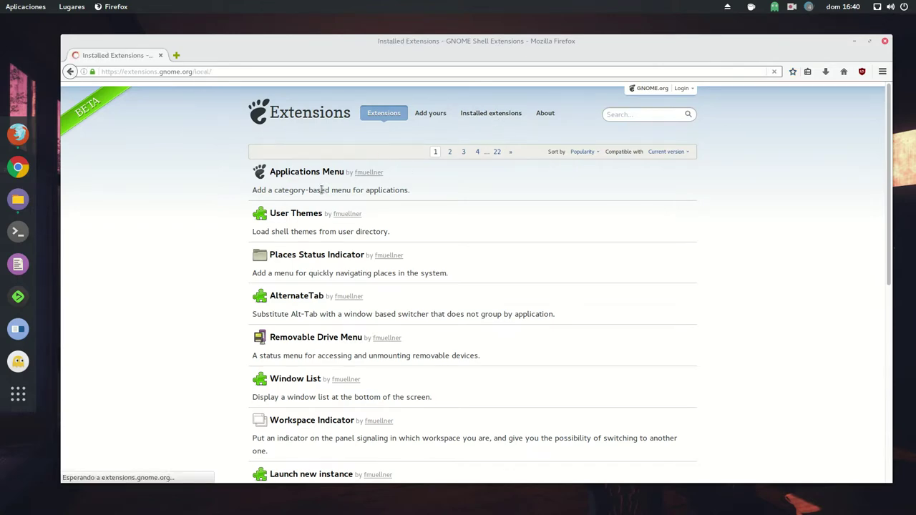
{"action": "scroll", "coordinate": [340, 228], "scroll_direction": "down", "scroll_amount": 2}
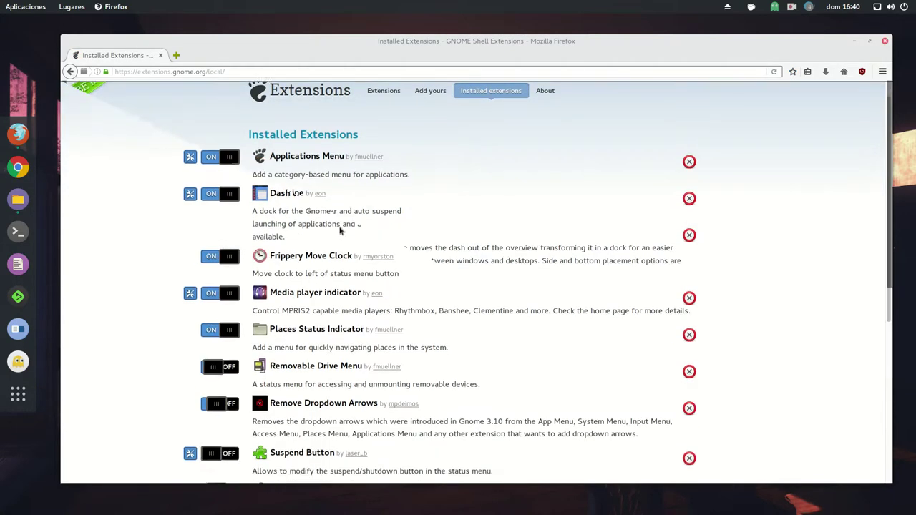
{"action": "scroll", "coordinate": [250, 230], "scroll_direction": "down", "scroll_amount": 5}
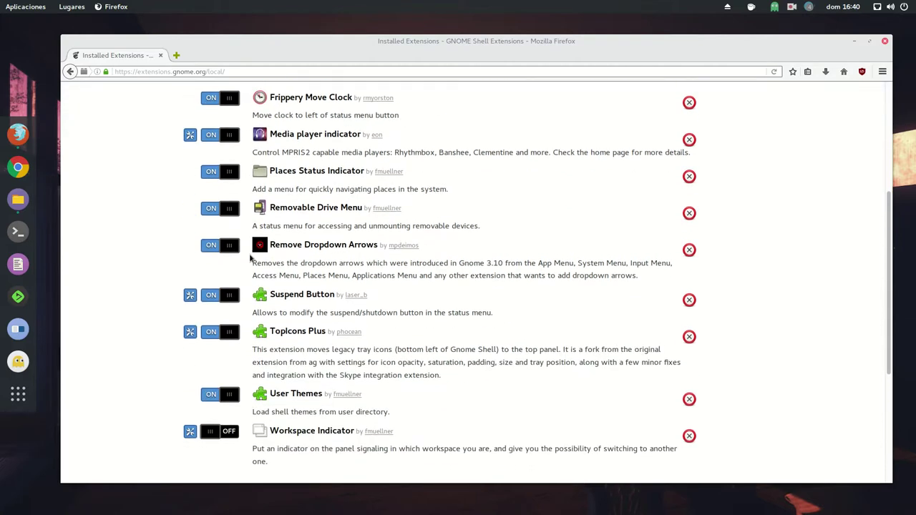
{"action": "scroll", "coordinate": [251, 259], "scroll_direction": "up", "scroll_amount": 5}
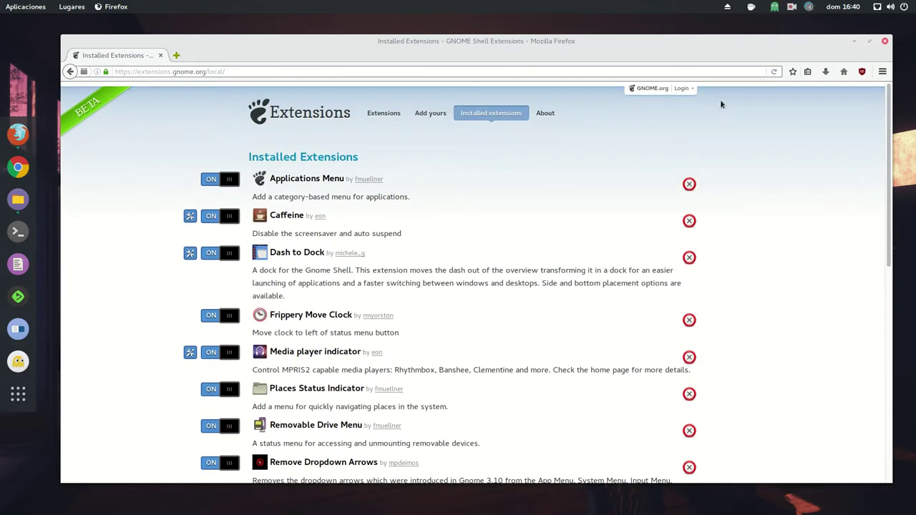
Step: Minimize Firefox and close the file manager, then review the Extensiones section of Herramienta de retoques and close it
{"action": "left_click", "coordinate": [854, 42]}
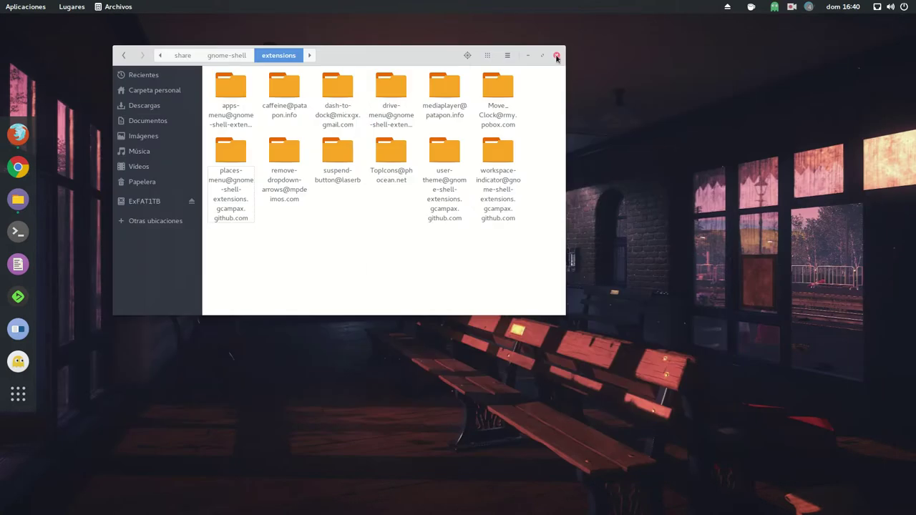
{"action": "left_click", "coordinate": [556, 56]}
{"action": "left_click", "coordinate": [18, 329]}
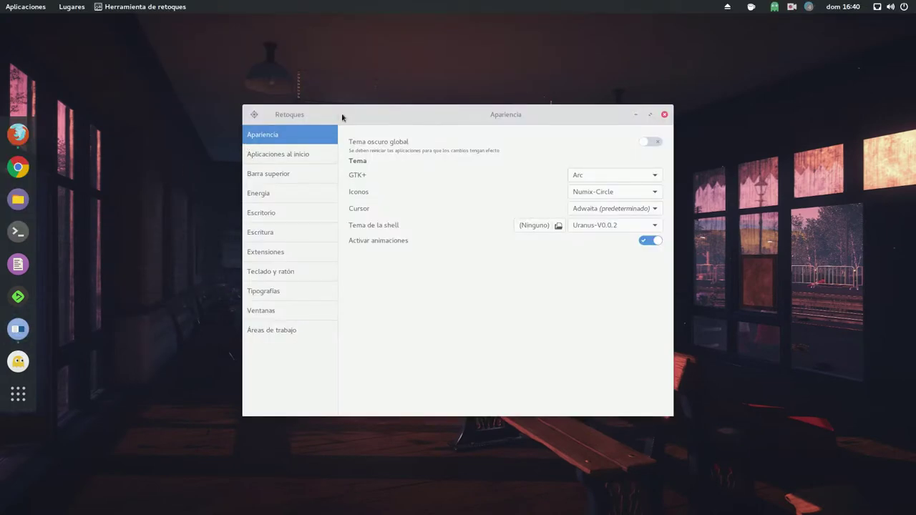
{"action": "left_click", "coordinate": [286, 252]}
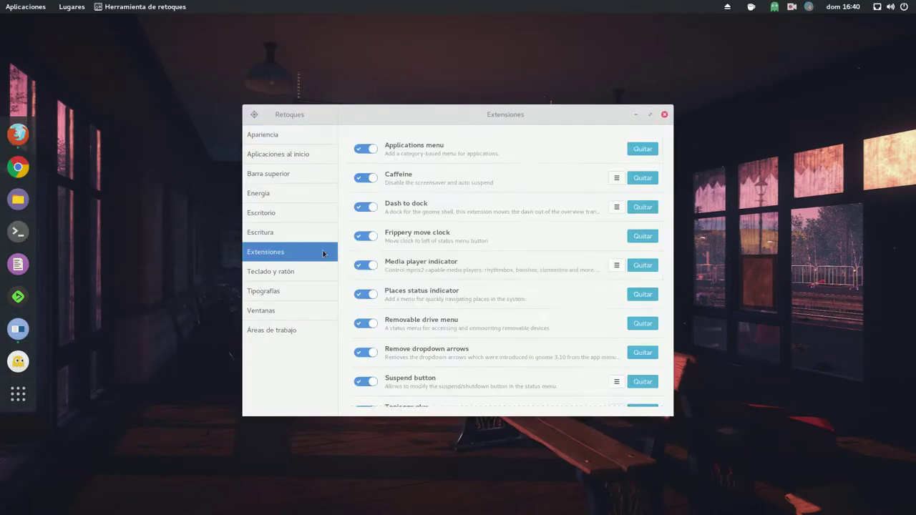
{"action": "scroll", "coordinate": [474, 239], "scroll_direction": "down", "scroll_amount": 3}
{"action": "scroll", "coordinate": [620, 372], "scroll_direction": "up", "scroll_amount": 3}
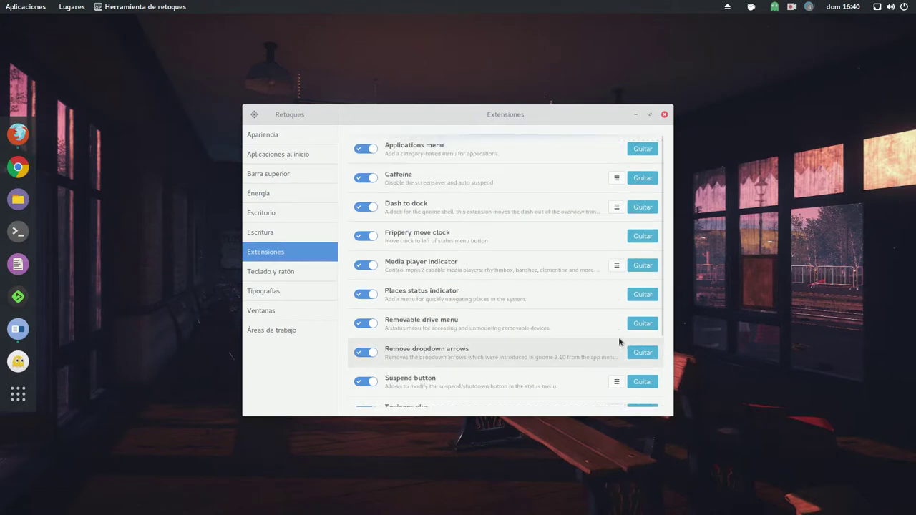
{"action": "left_click_drag", "start_coordinate": [481, 118], "coordinate": [424, 100]}
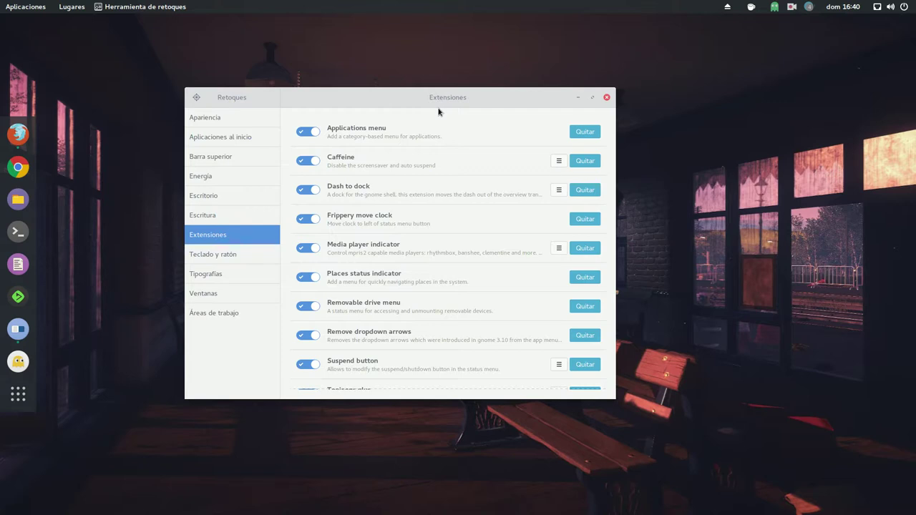
{"action": "left_click", "coordinate": [606, 96]}
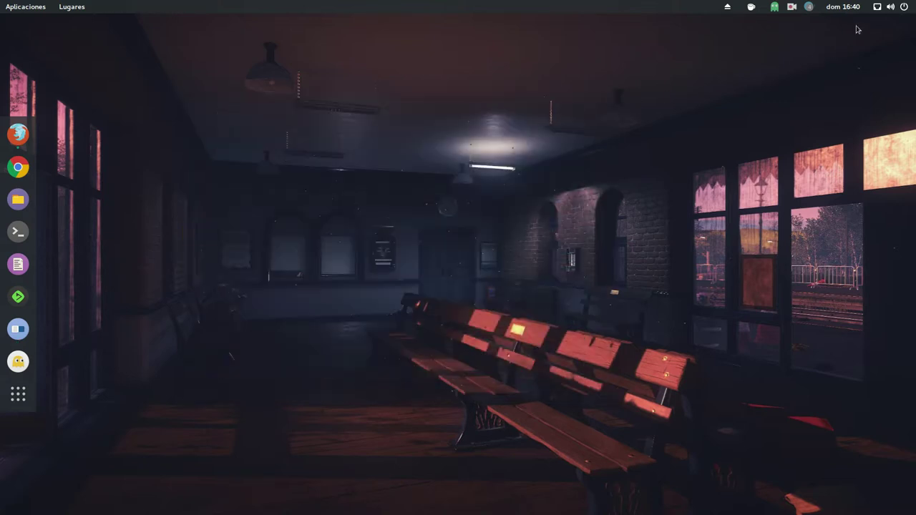
Step: Open Detalles in the system settings to view the GNOME version and system overview, and move its window aside
{"action": "left_click", "coordinate": [885, 10]}
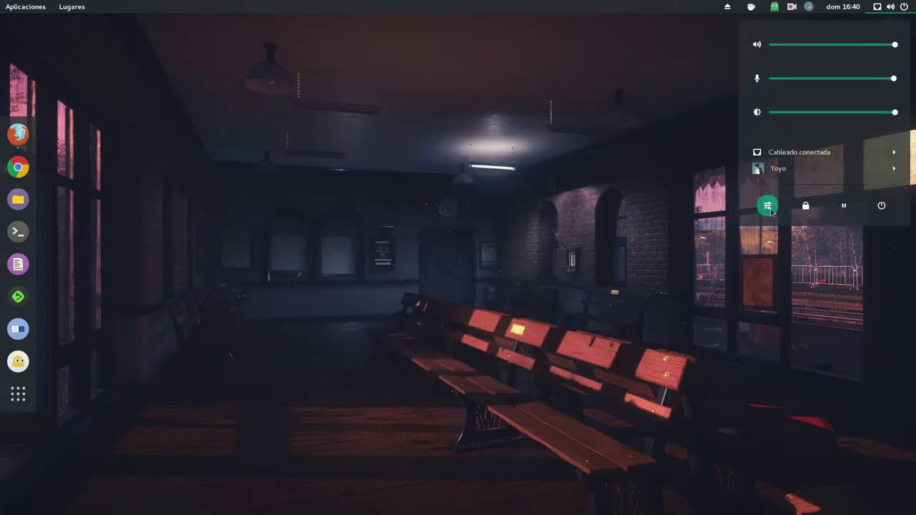
{"action": "left_click", "coordinate": [767, 206]}
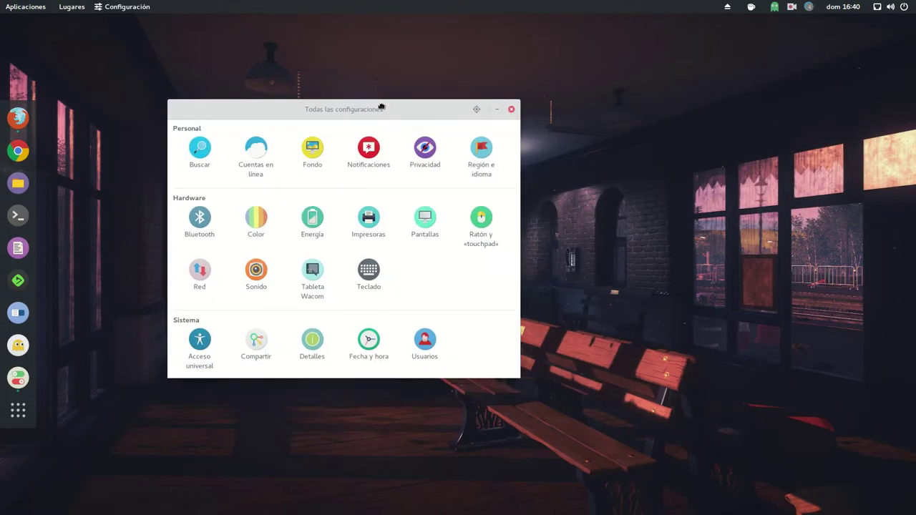
{"action": "left_click_drag", "start_coordinate": [381, 107], "coordinate": [381, 108]}
{"action": "left_click", "coordinate": [305, 339]}
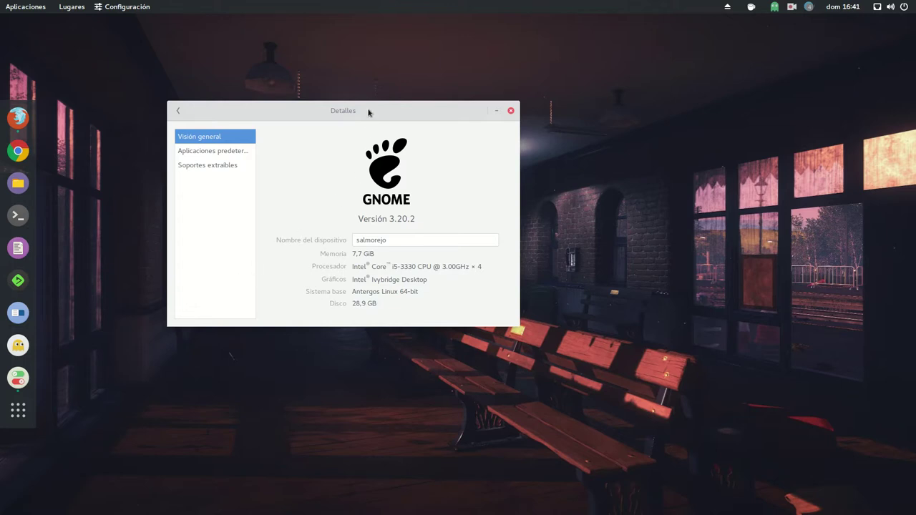
{"action": "left_click_drag", "start_coordinate": [368, 112], "coordinate": [293, 61]}
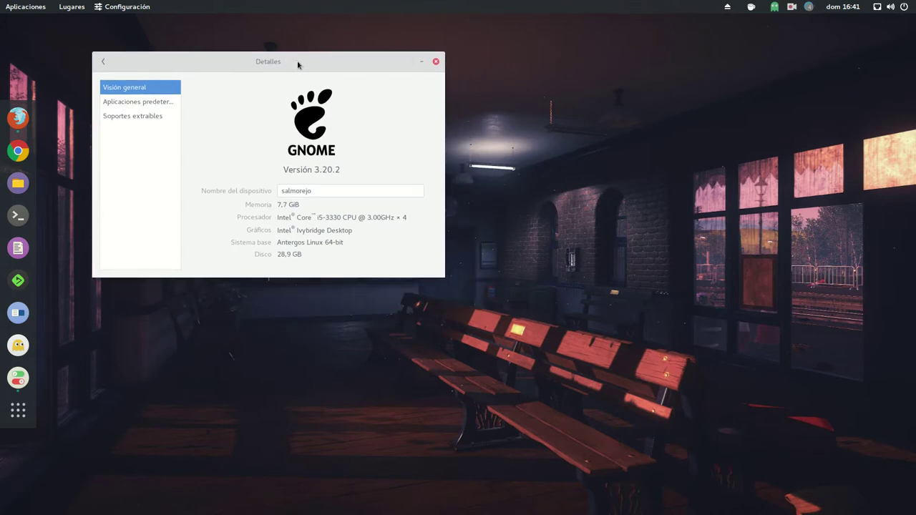
{"action": "left_click_drag", "start_coordinate": [296, 62], "coordinate": [310, 65]}
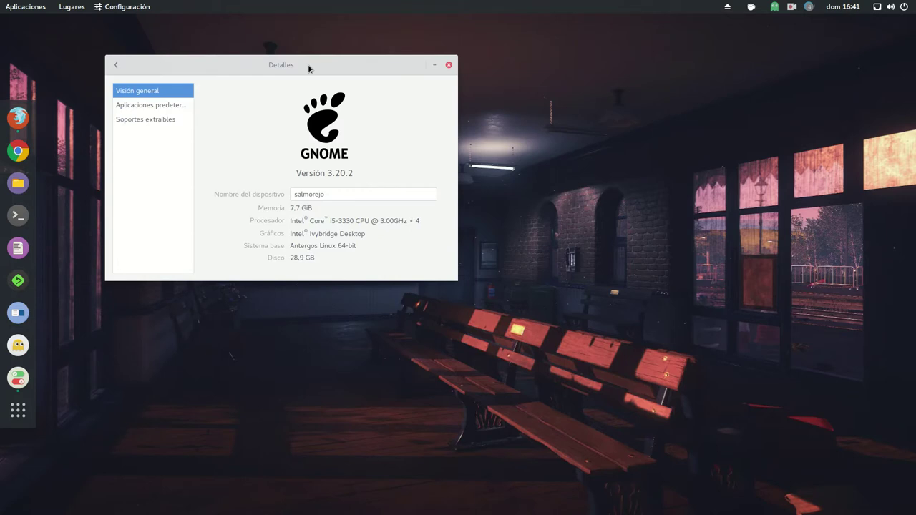